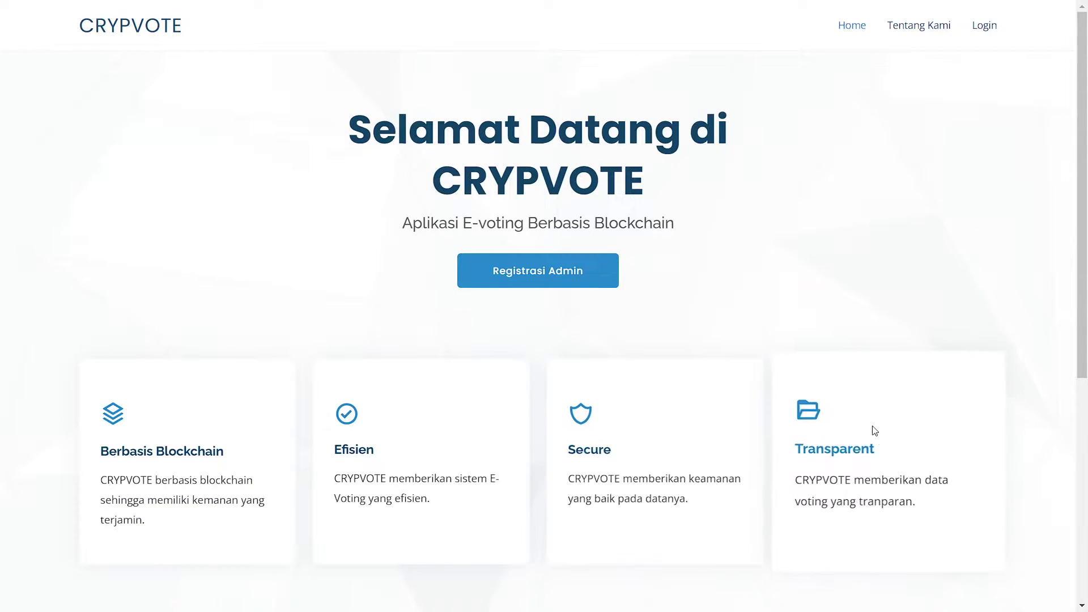
Browse the Tentang Kami section and the login page, then open Registrasi Admin from the home page.
click(910, 37)
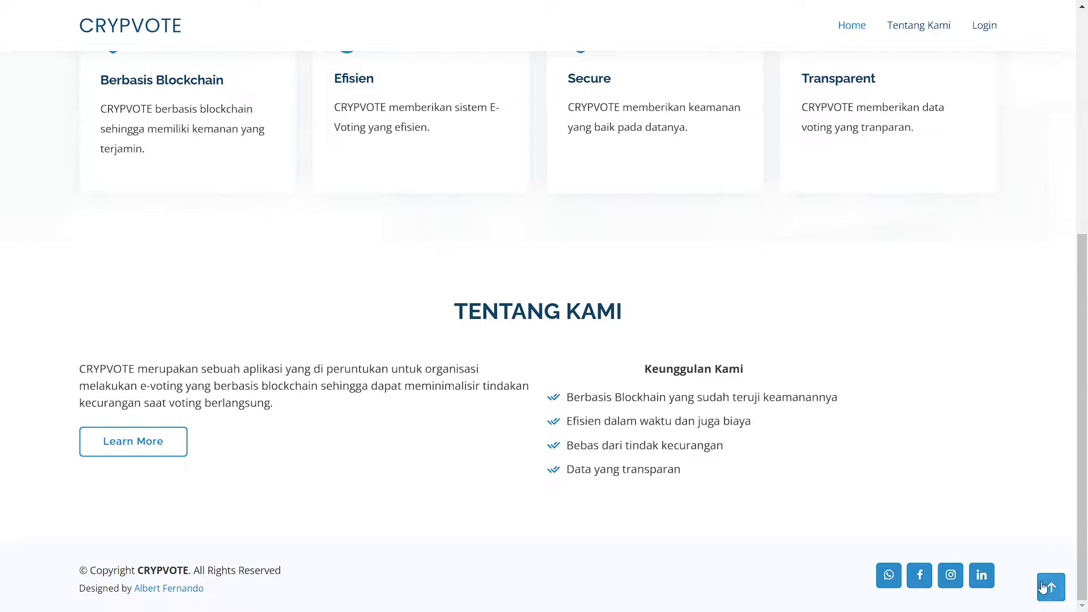
click(988, 39)
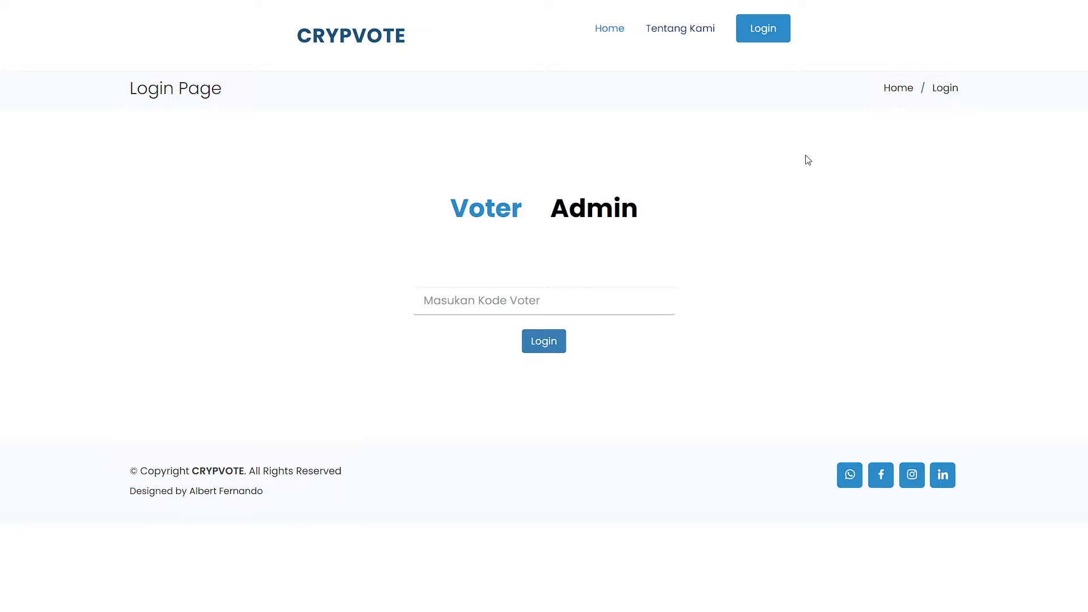
click(369, 46)
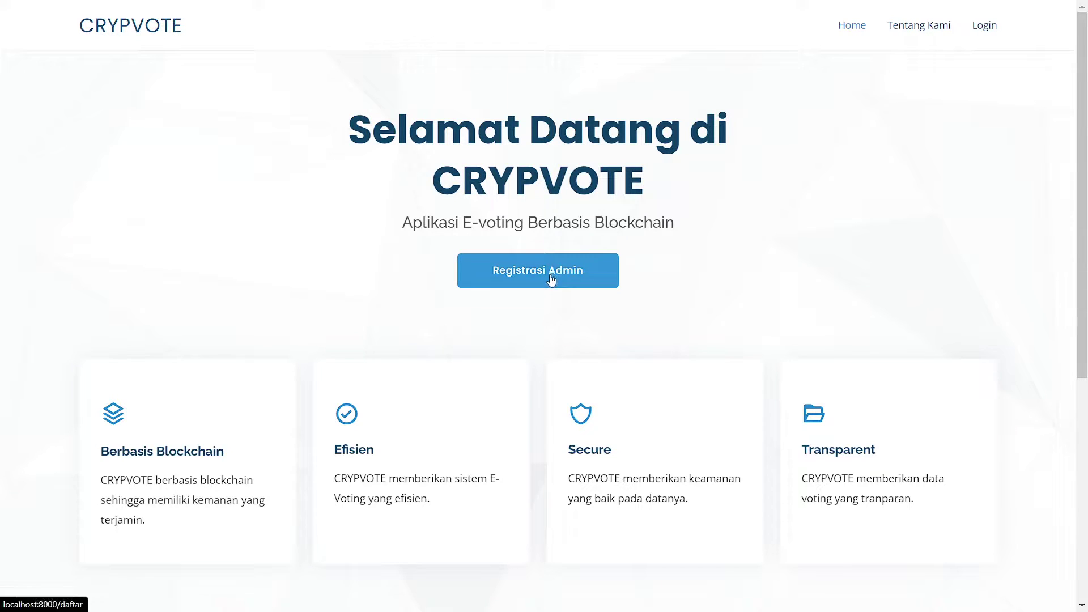
click(516, 272)
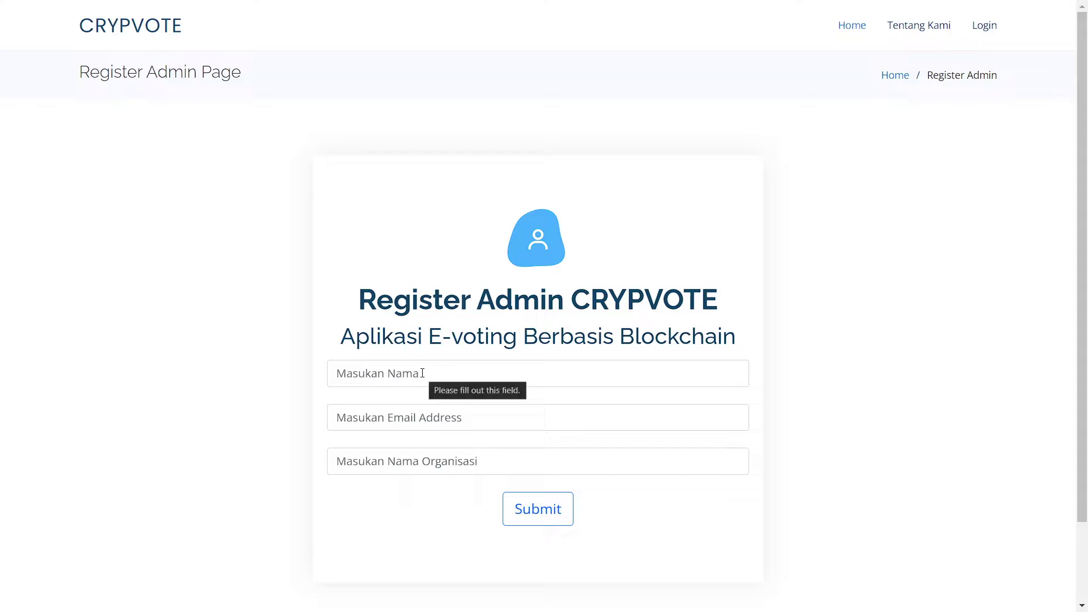
Register an admin named 'test' with an e-mail address and organisation 'test'.
click(490, 377)
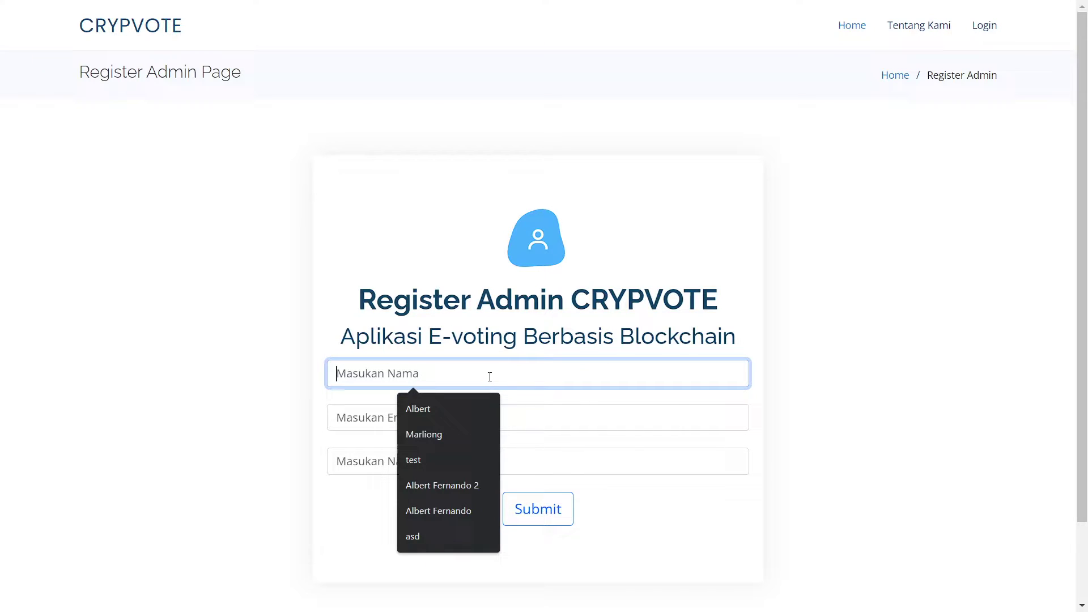
text(test)
key(Tab)
text(test)
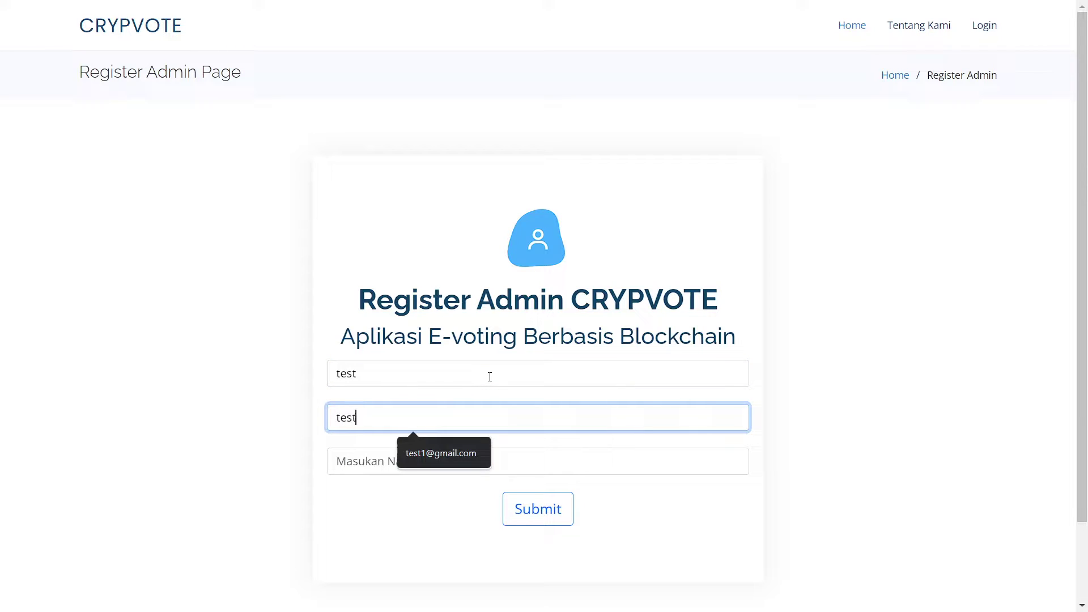
text(@gmail.co)
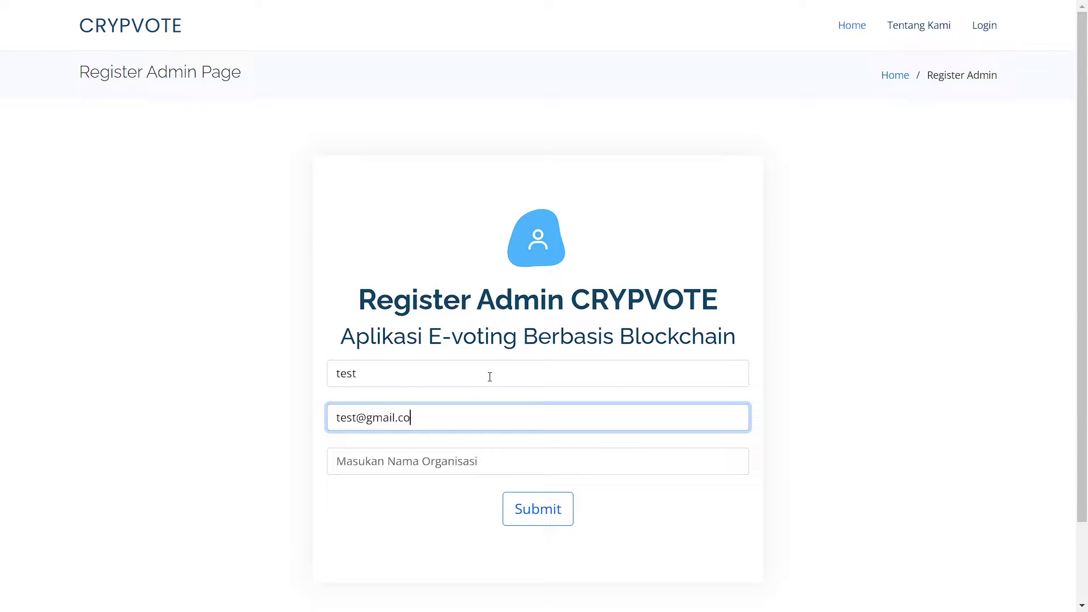
text(m)
key(Tab)
text(test)
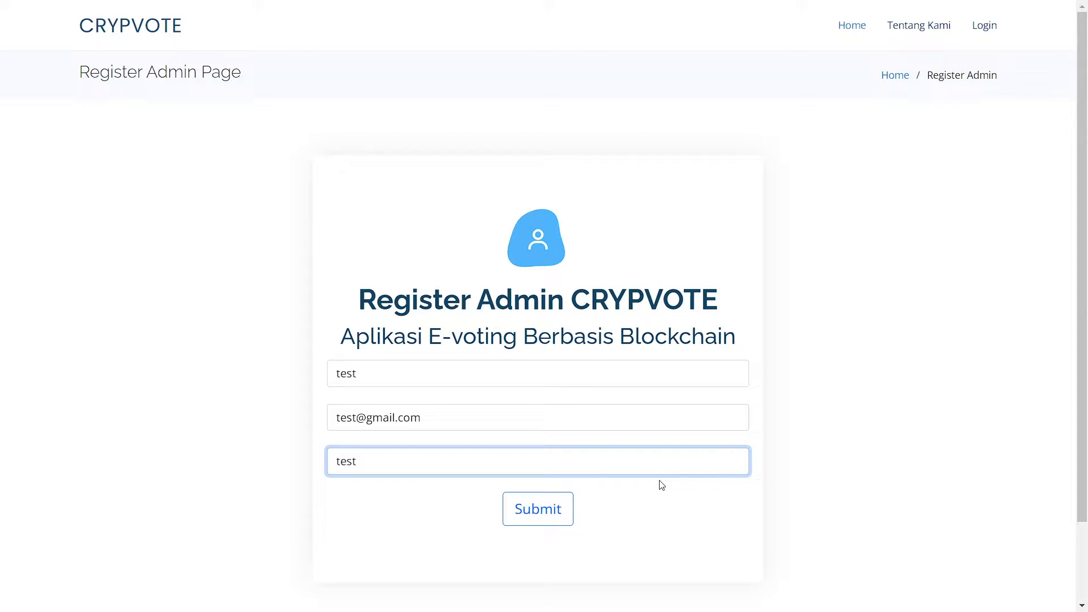
click(546, 513)
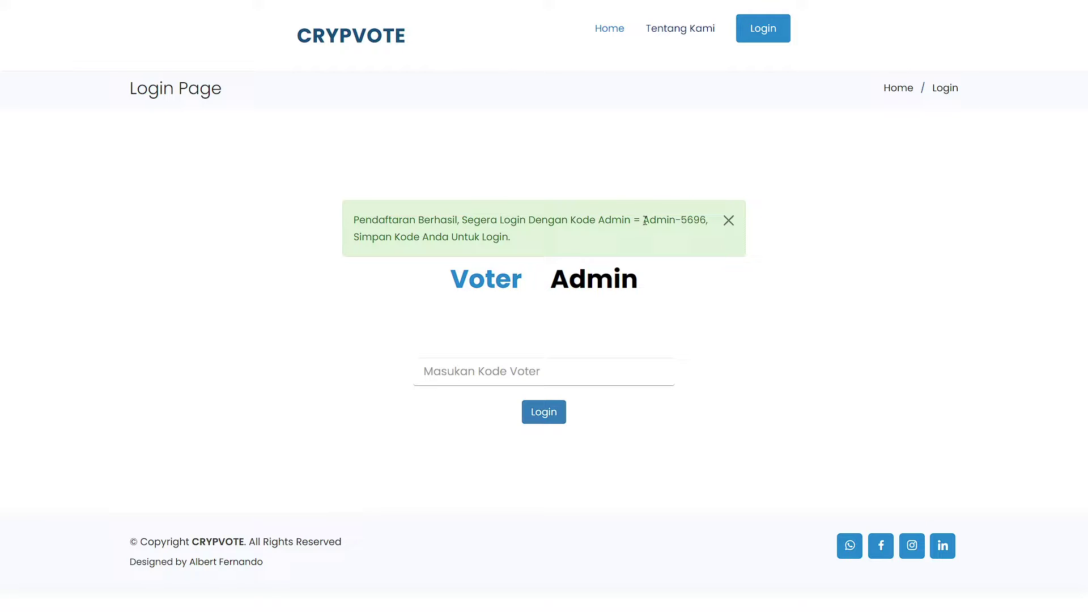
Log in on the Admin tab with the issued admin code and open the Dashboard.
drag(643, 219, 706, 218)
key(ctrl+c)
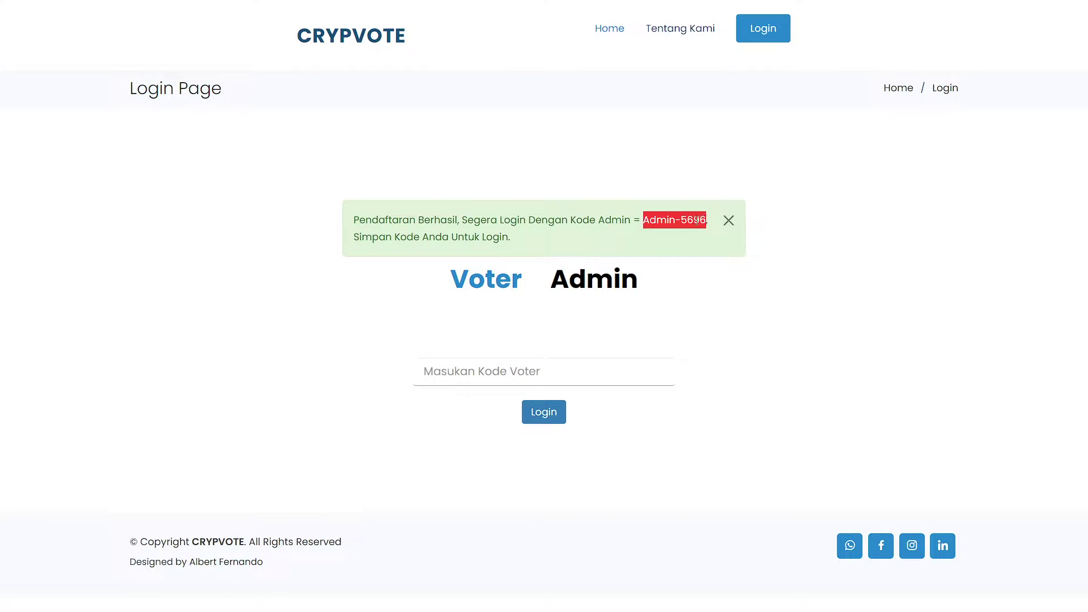
click(585, 276)
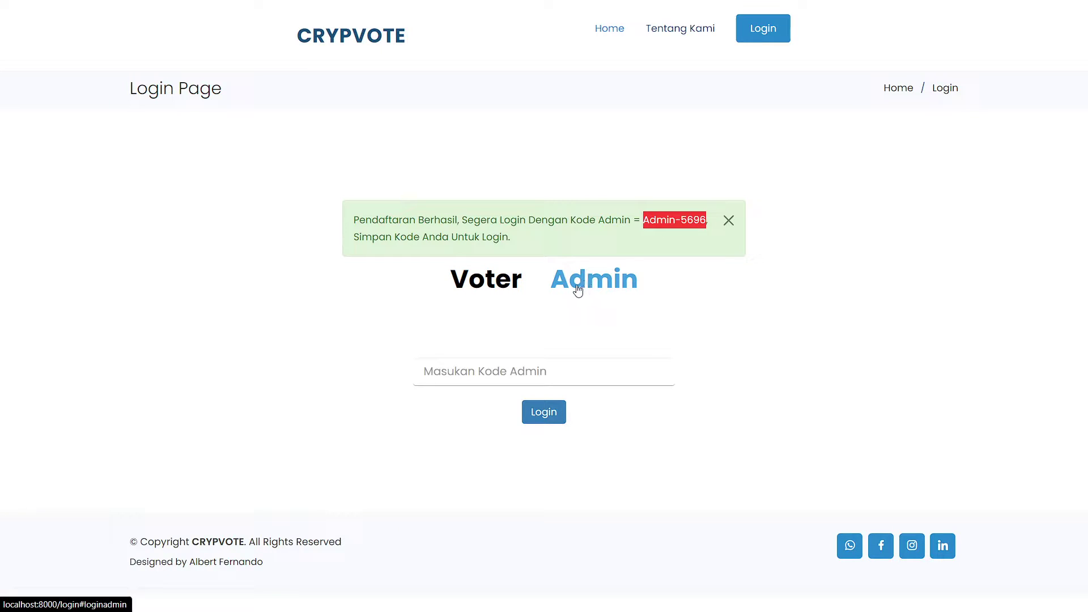
click(539, 371)
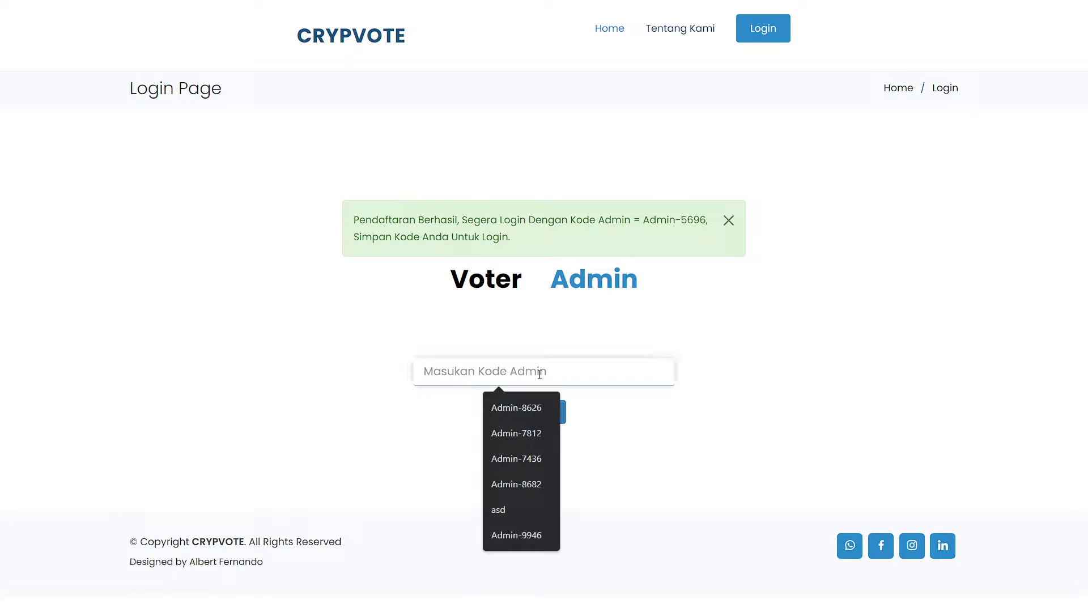
key(ctrl+v)
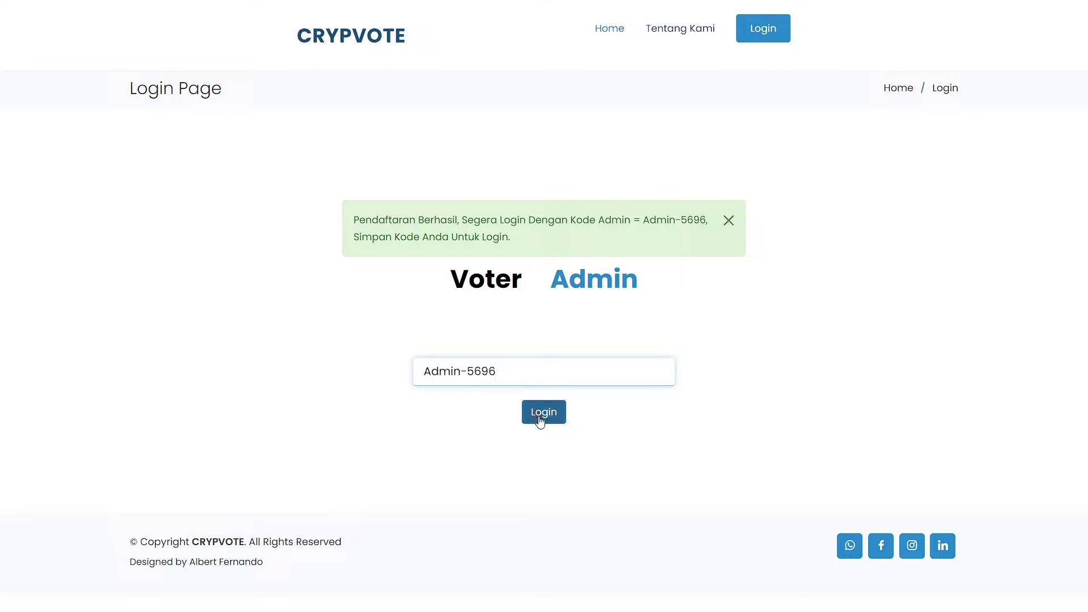
click(540, 420)
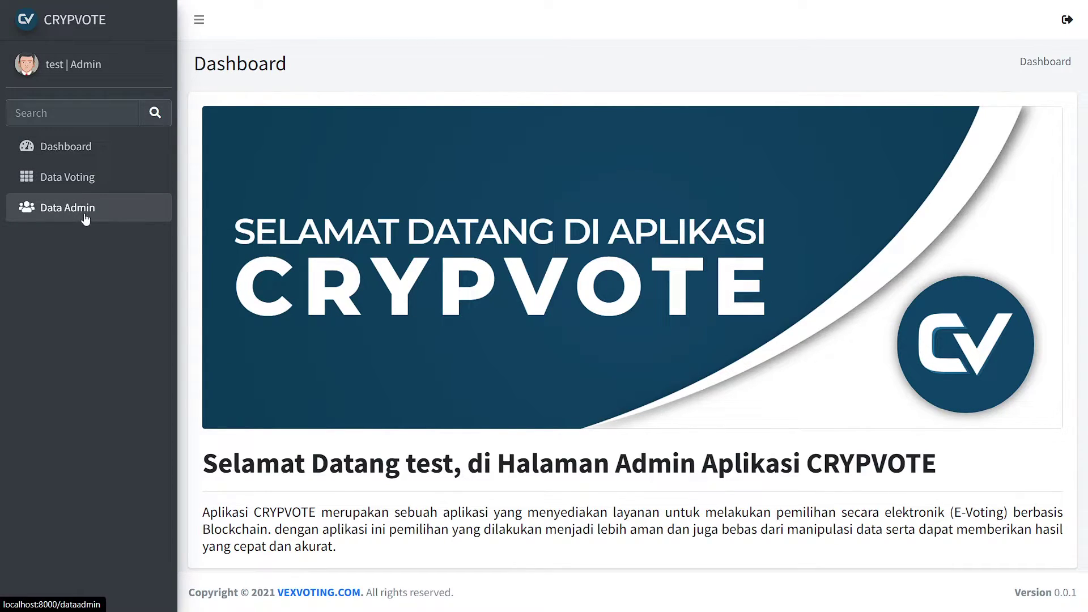
click(90, 150)
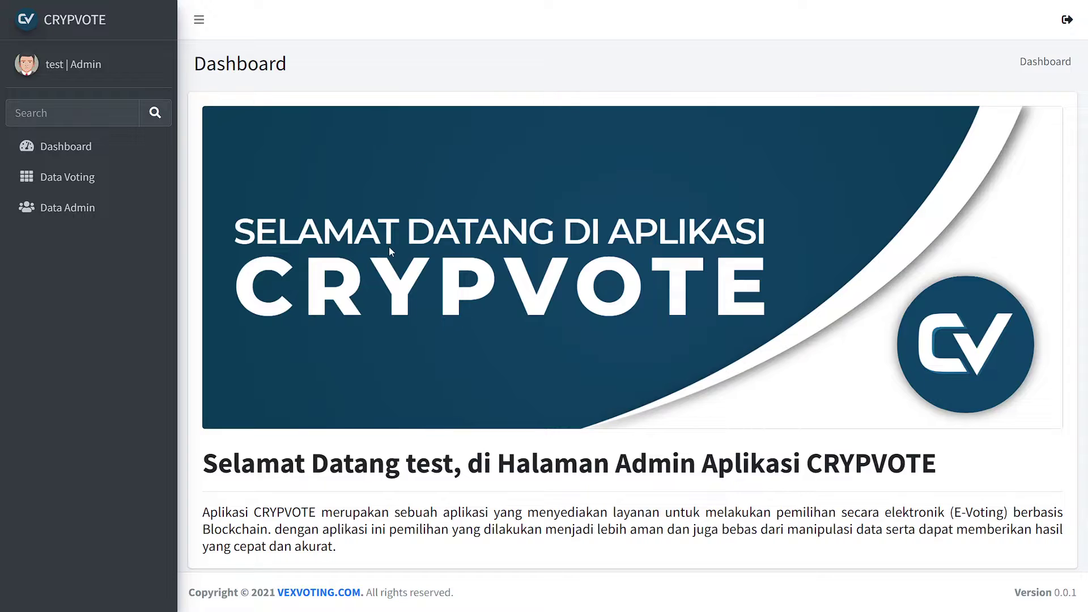
On the voting data page, name a new voting 'Pemilihan Ketua Test'.
click(119, 177)
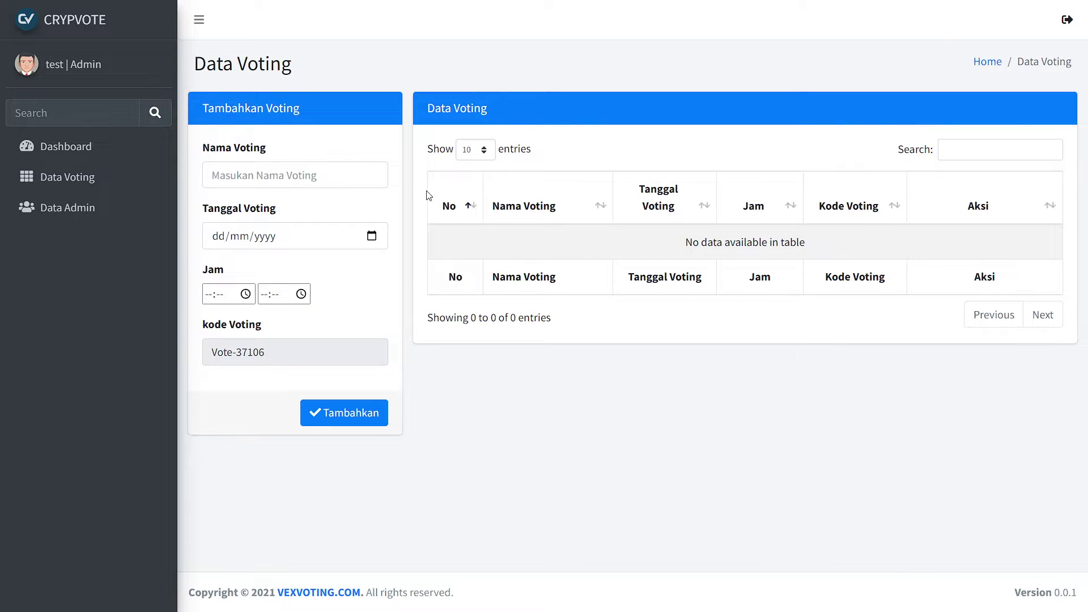
click(332, 181)
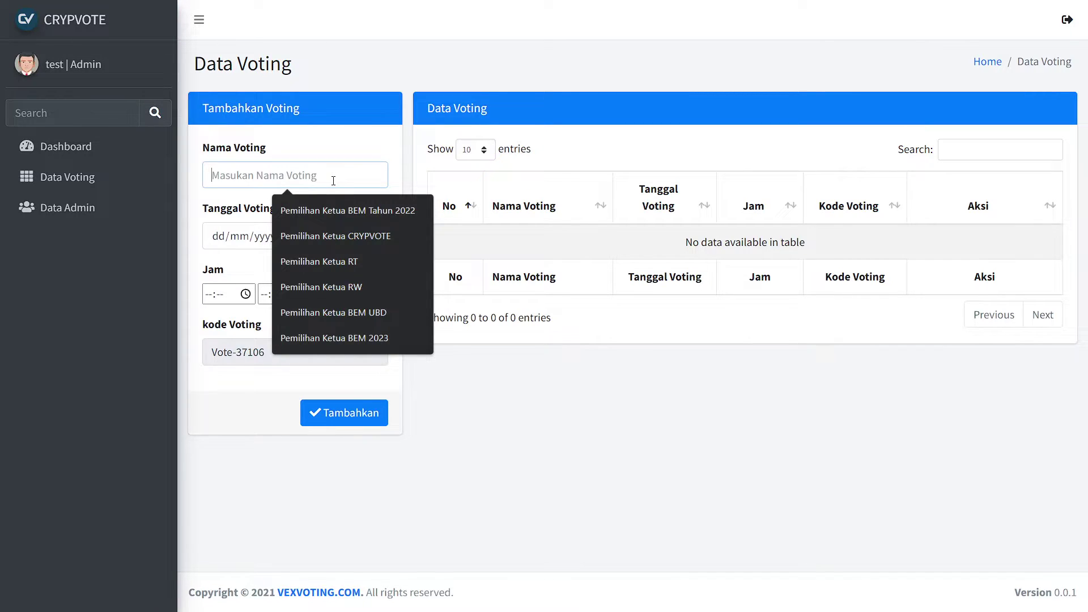
text(Pemiliham)
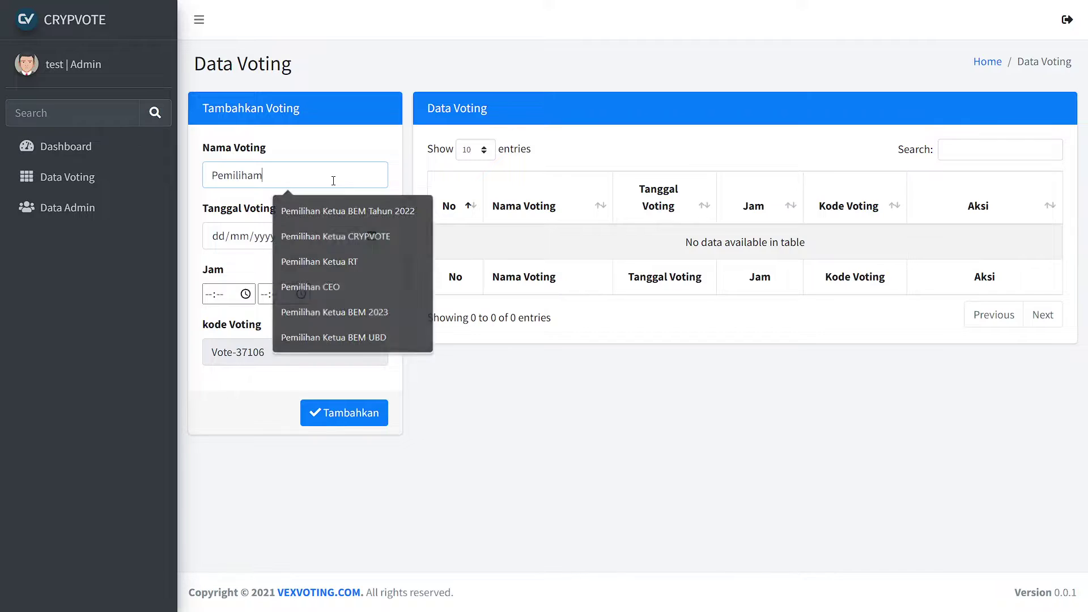
key(BackSpace)
key(BackSpace)
text(n K)
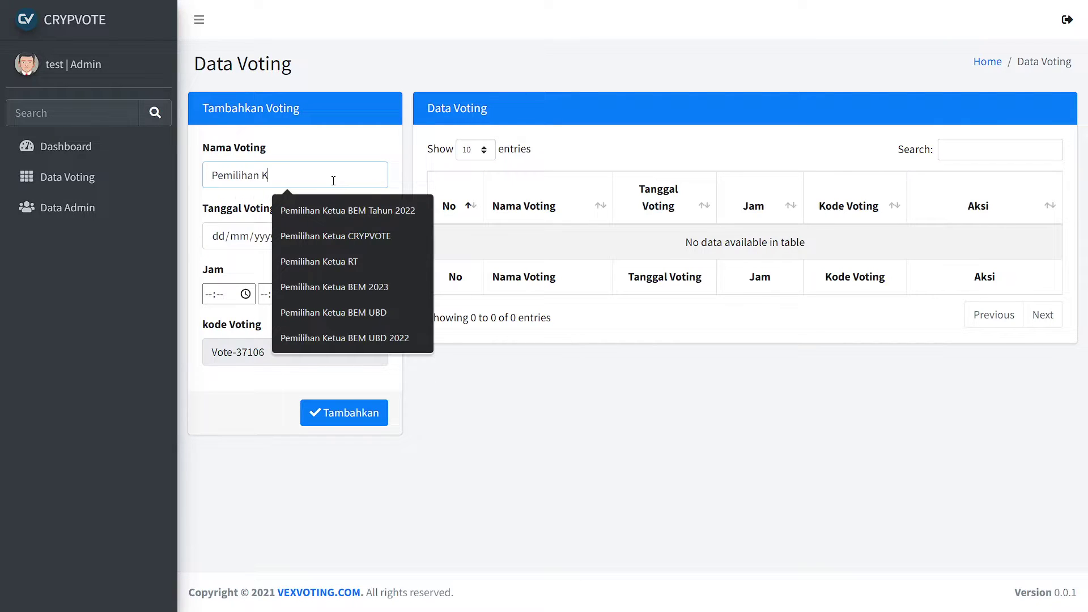
text(etua Te)
key(Down)
key(Return)
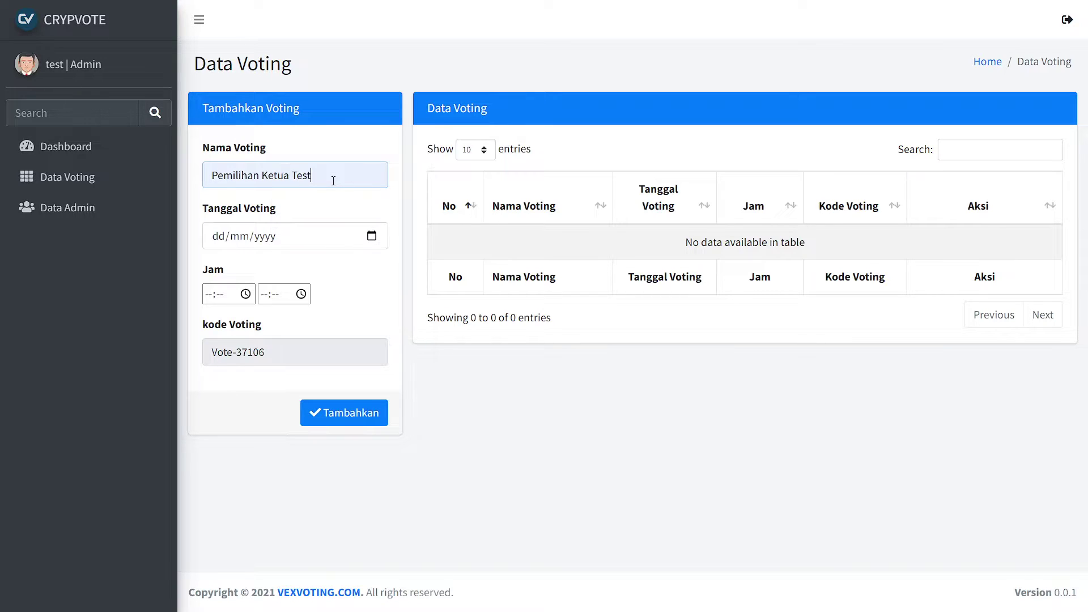
key(Tab)
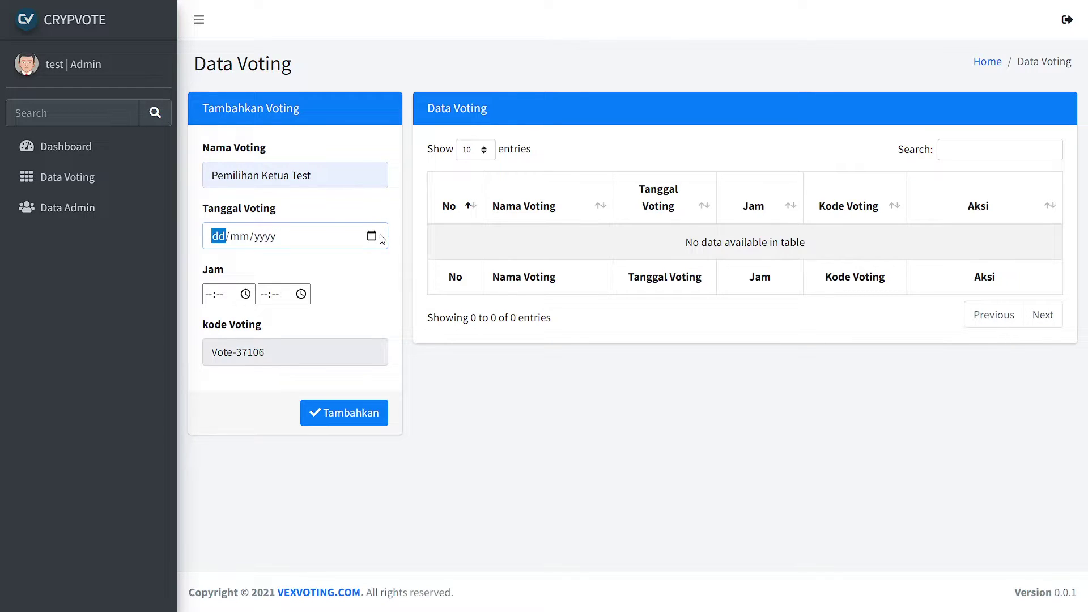
Set the voting date to 15/06/2022 and time 10:00–11:00, then add it.
click(377, 242)
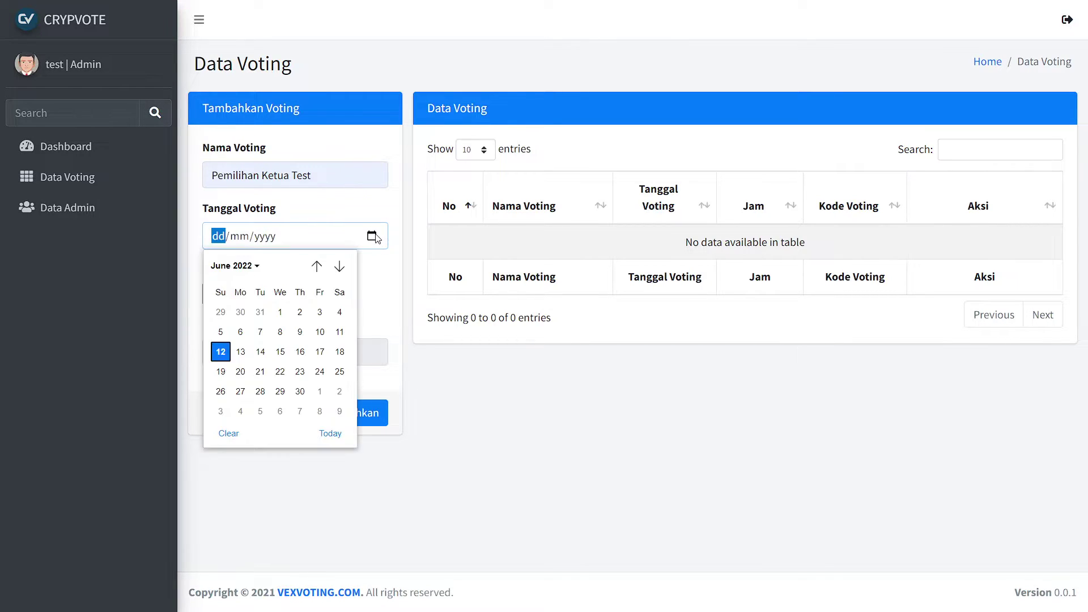
click(286, 358)
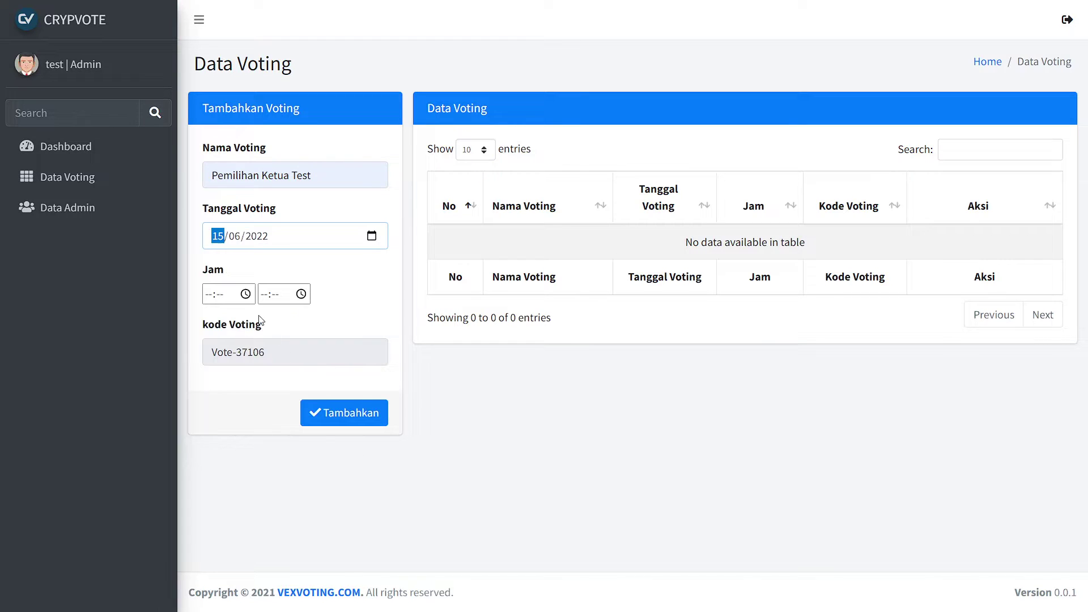
click(243, 299)
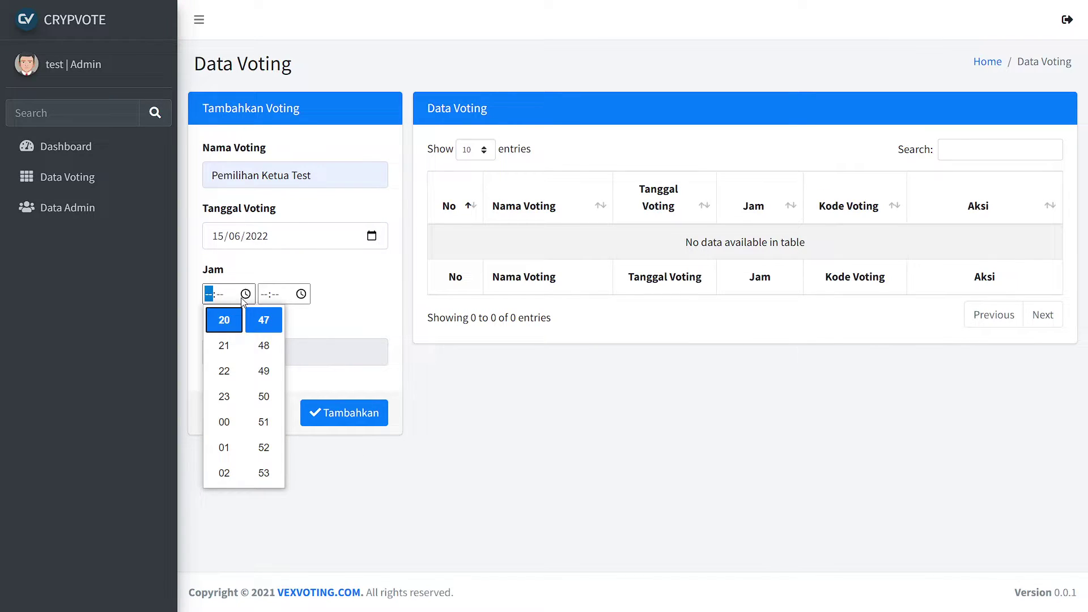
key(Escape)
text(1000)
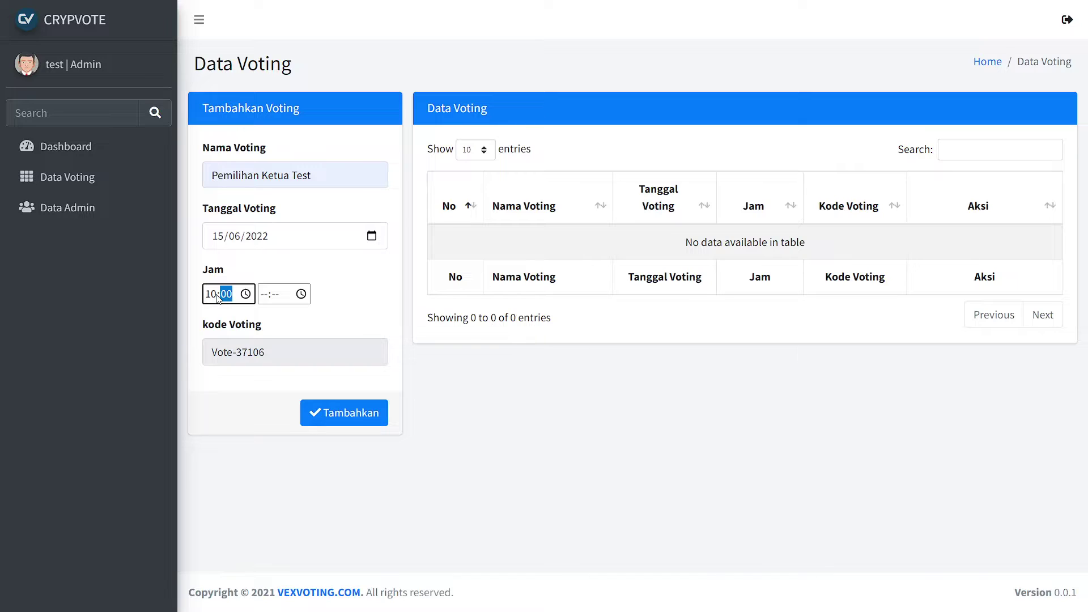
key(Tab)
text(1100)
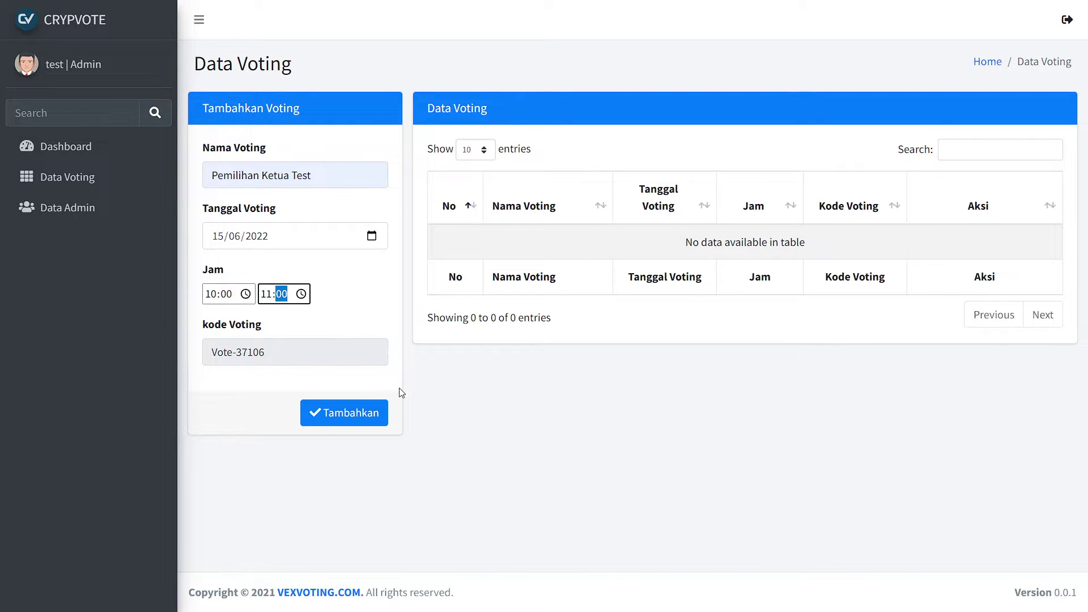
click(360, 422)
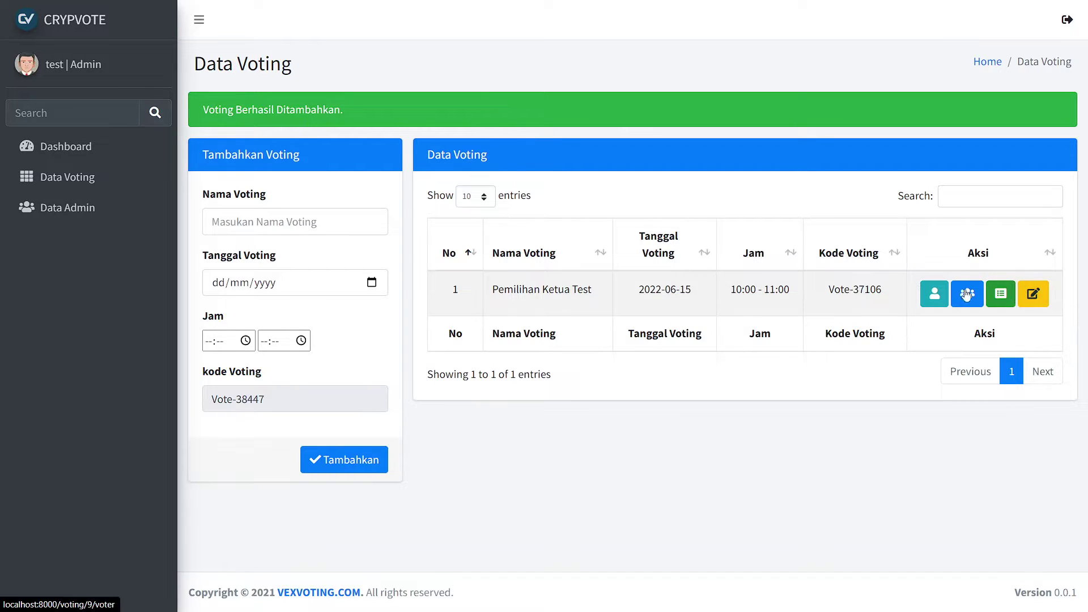
Open Pemilihan Ketua Test's candidate list and start a new candidate.
click(936, 300)
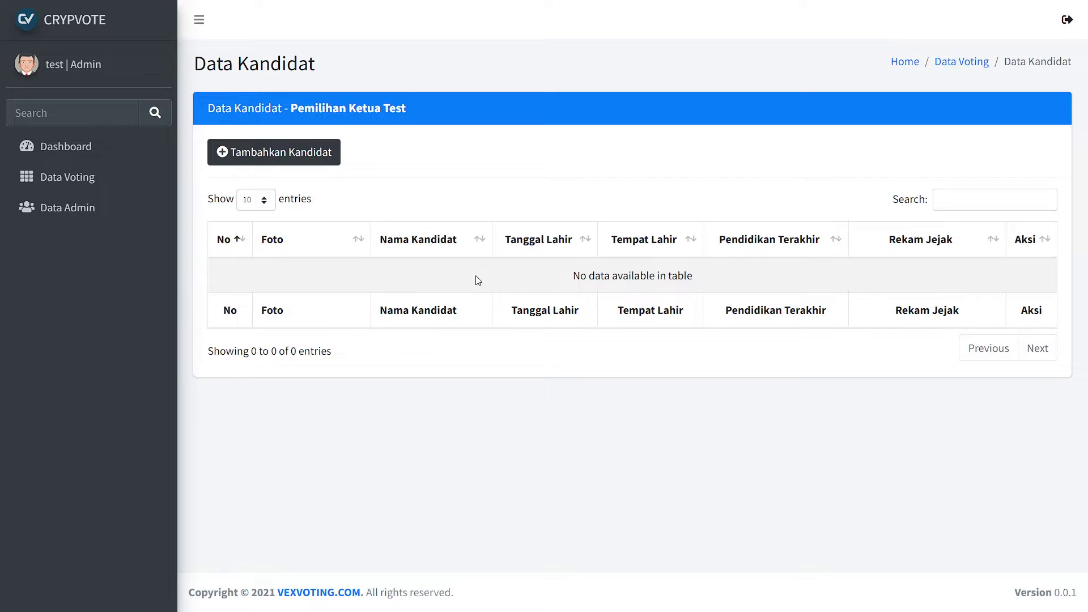
click(327, 165)
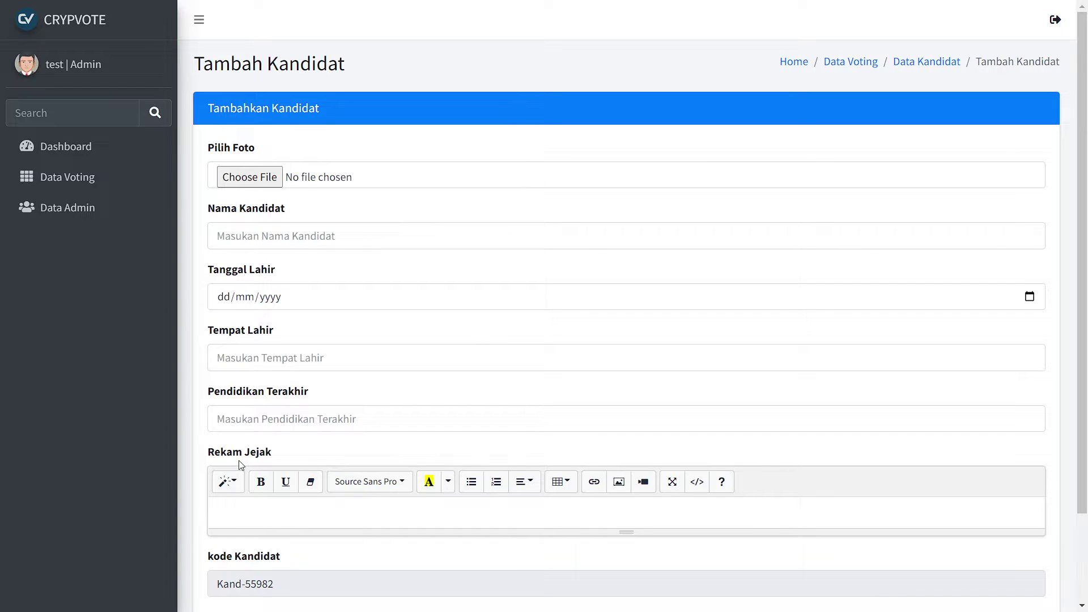
Attach download.png as the photo and enter the candidate name Kandidat 1.
click(264, 186)
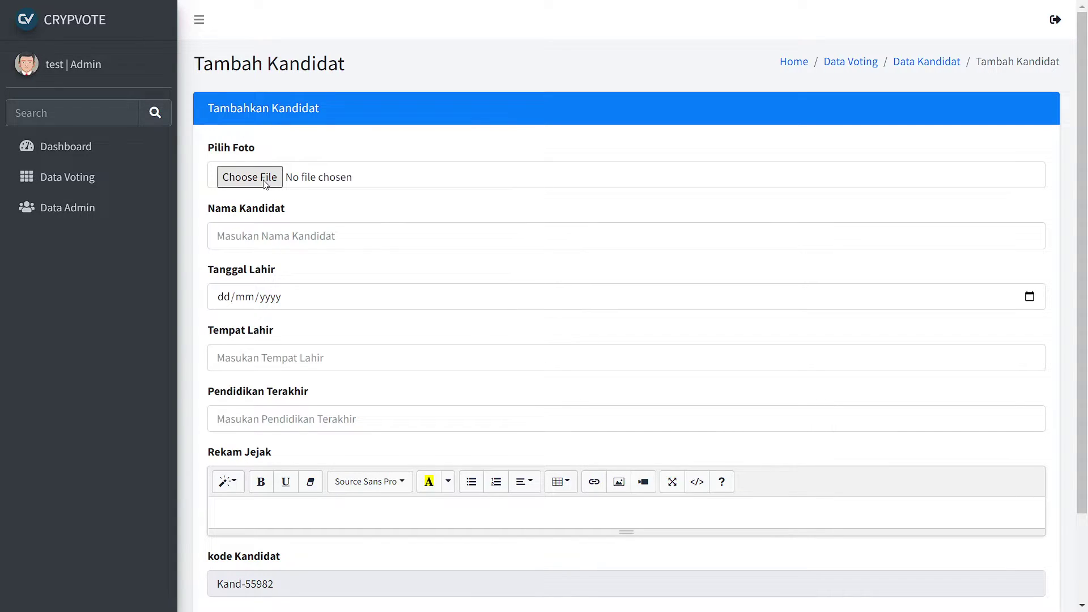
click(158, 124)
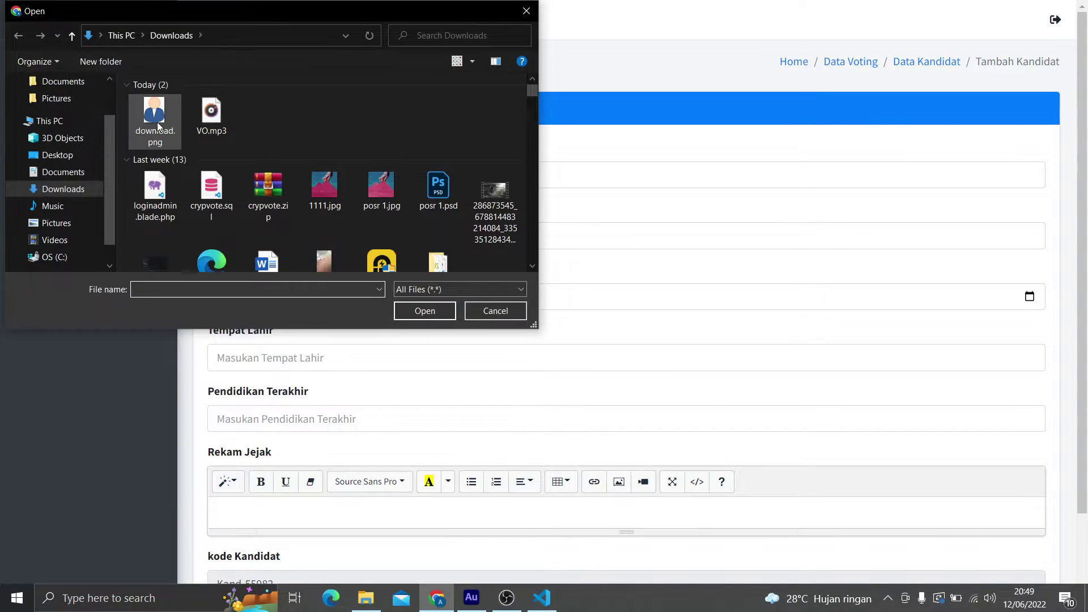
click(399, 303)
click(349, 244)
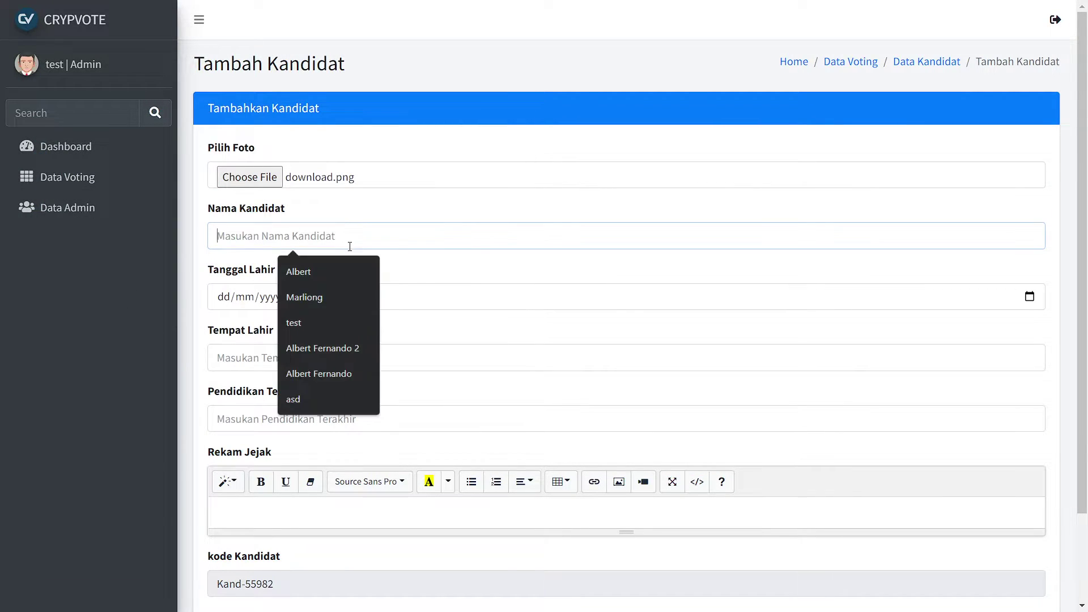
text(Kandidat 1)
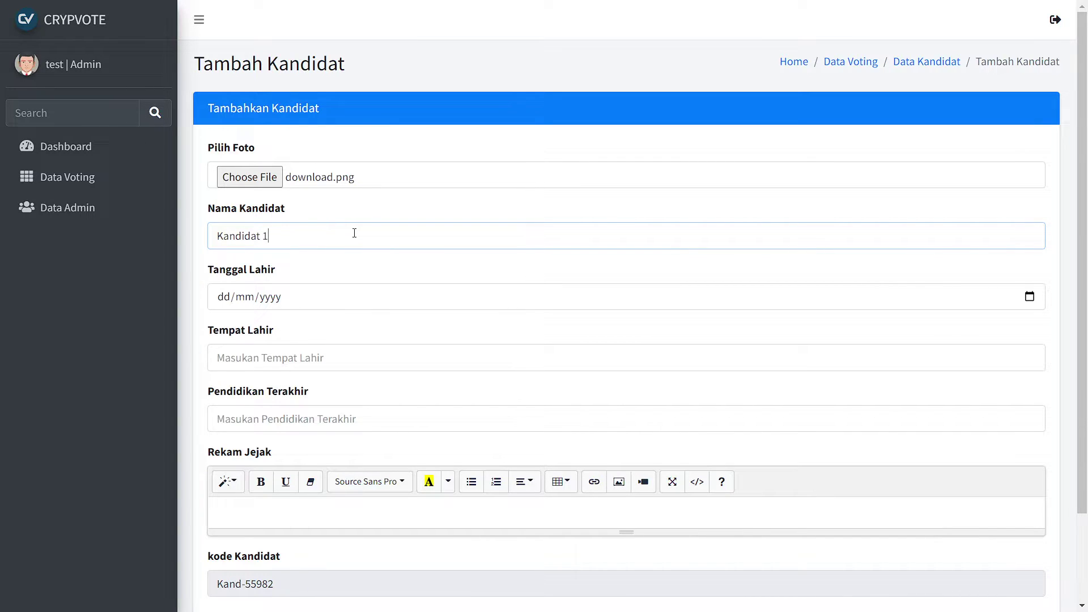
key(Tab)
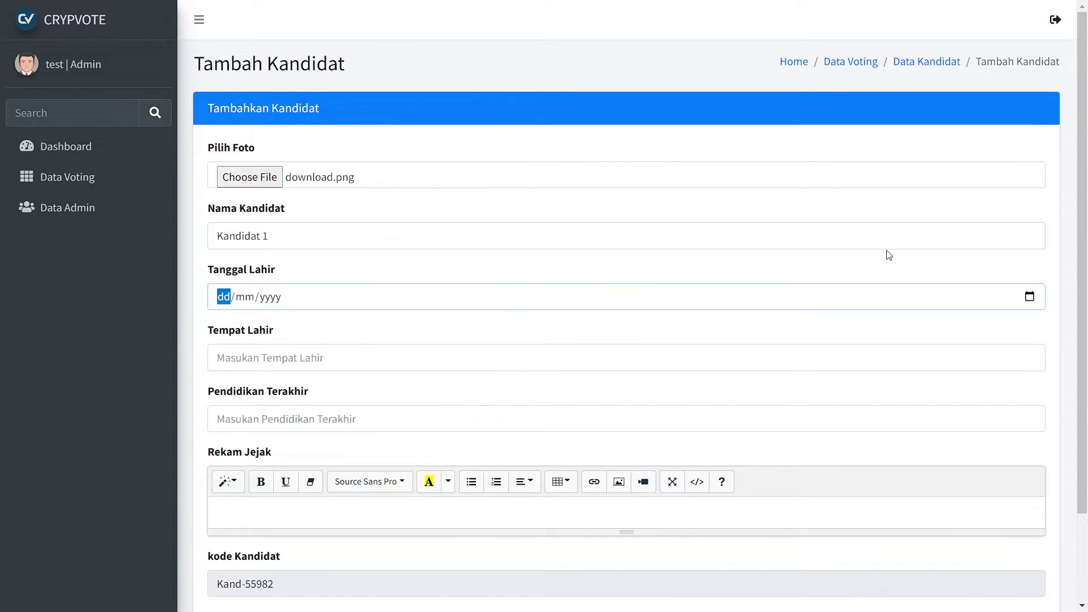
Set the birth date to 30 March 2000 in the calendar.
click(1030, 297)
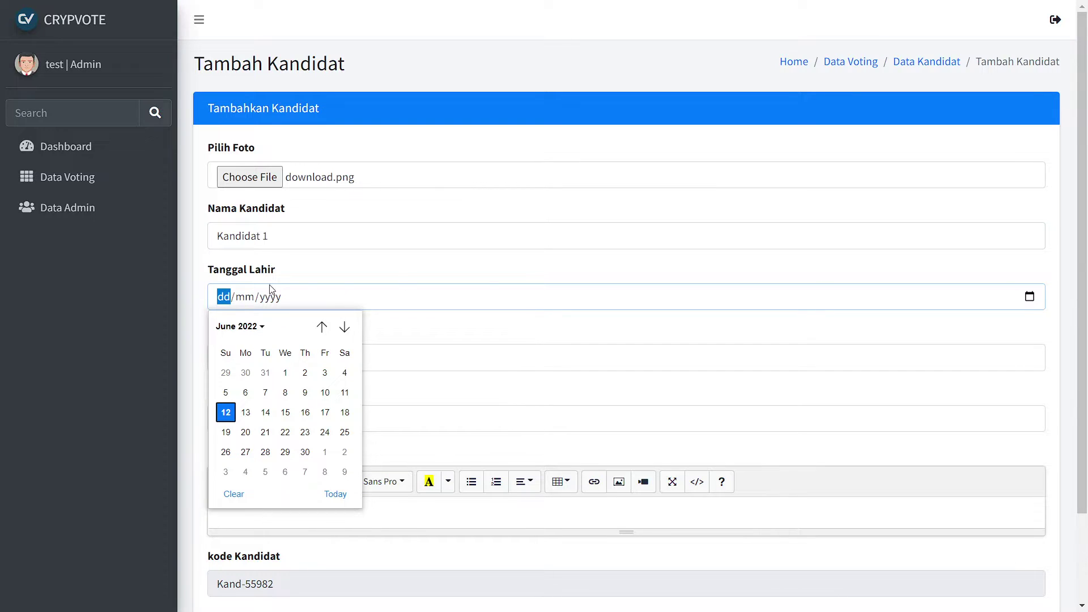
click(236, 326)
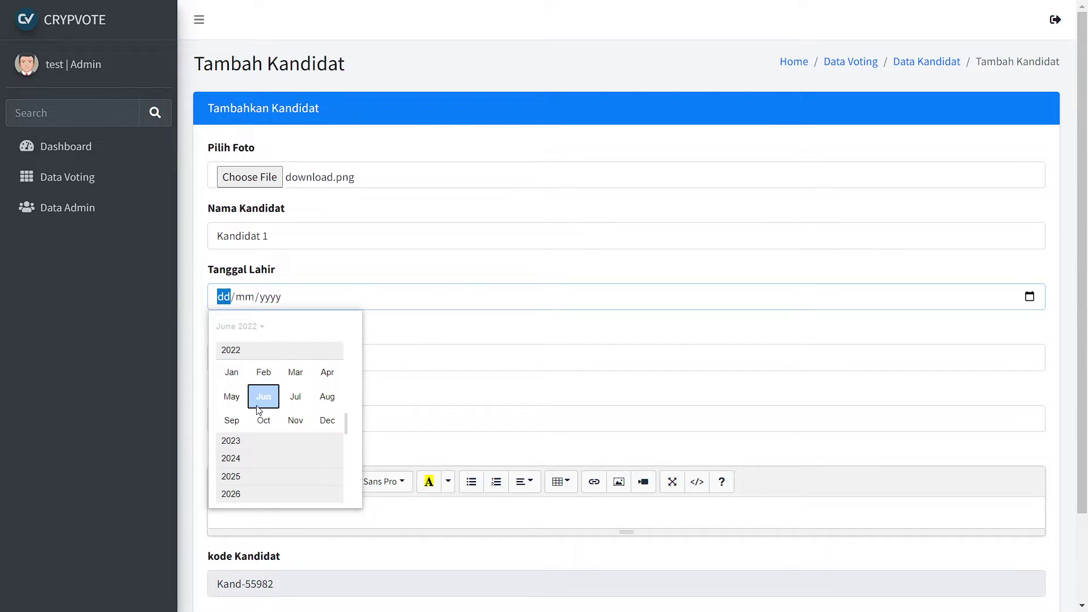
scroll(258, 409, up, 5)
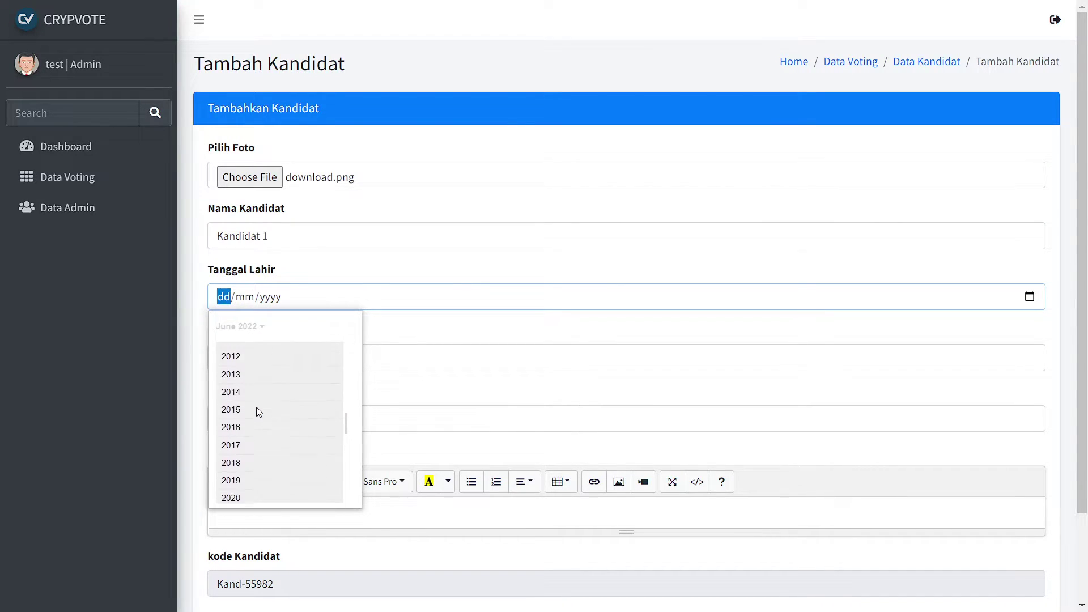
scroll(257, 408, up, 6)
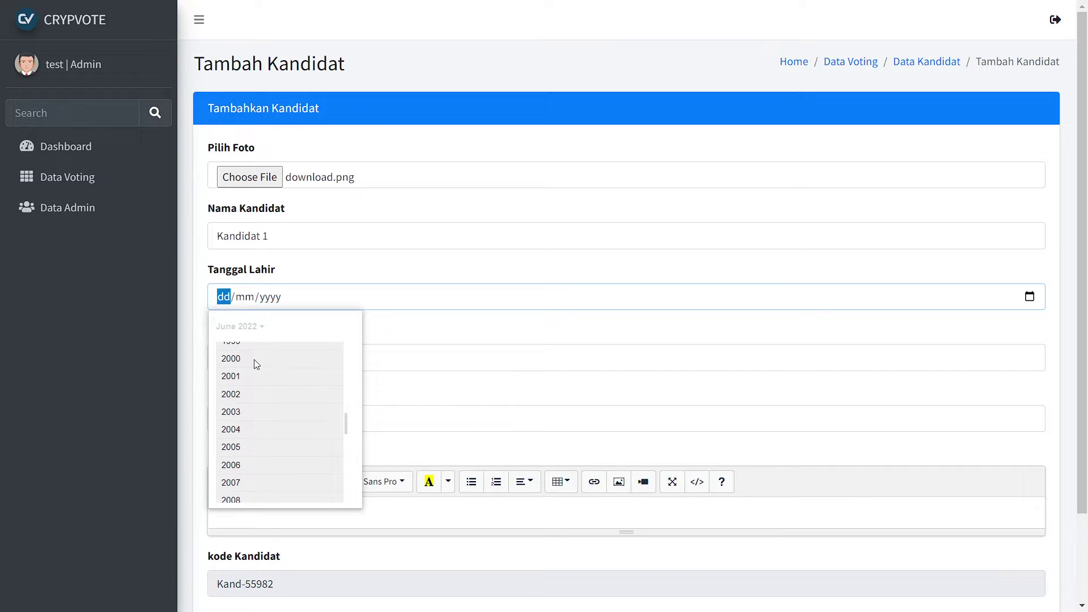
click(255, 361)
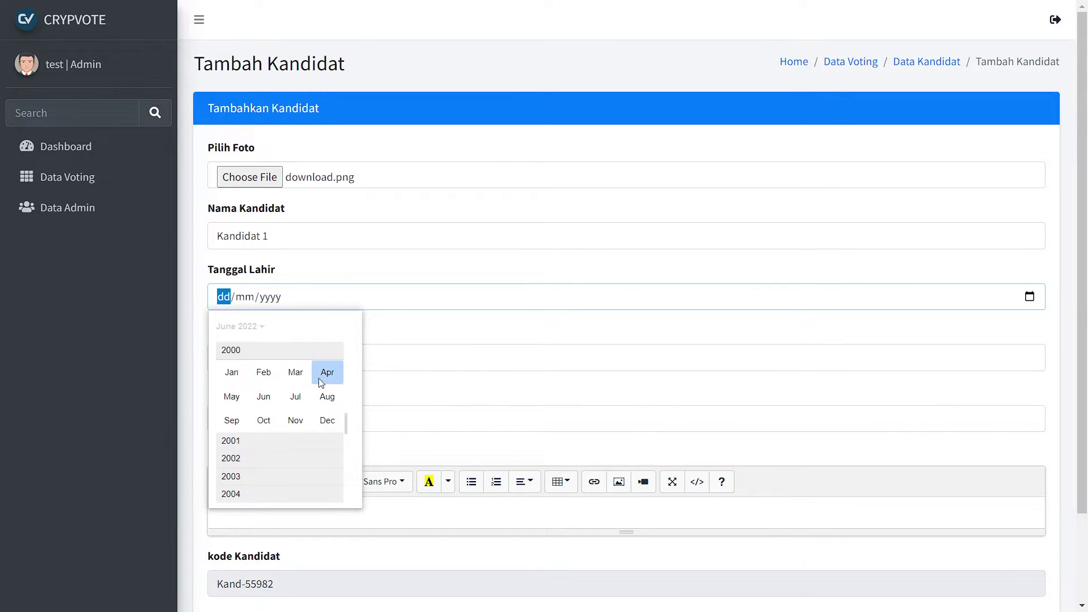
click(295, 372)
click(305, 451)
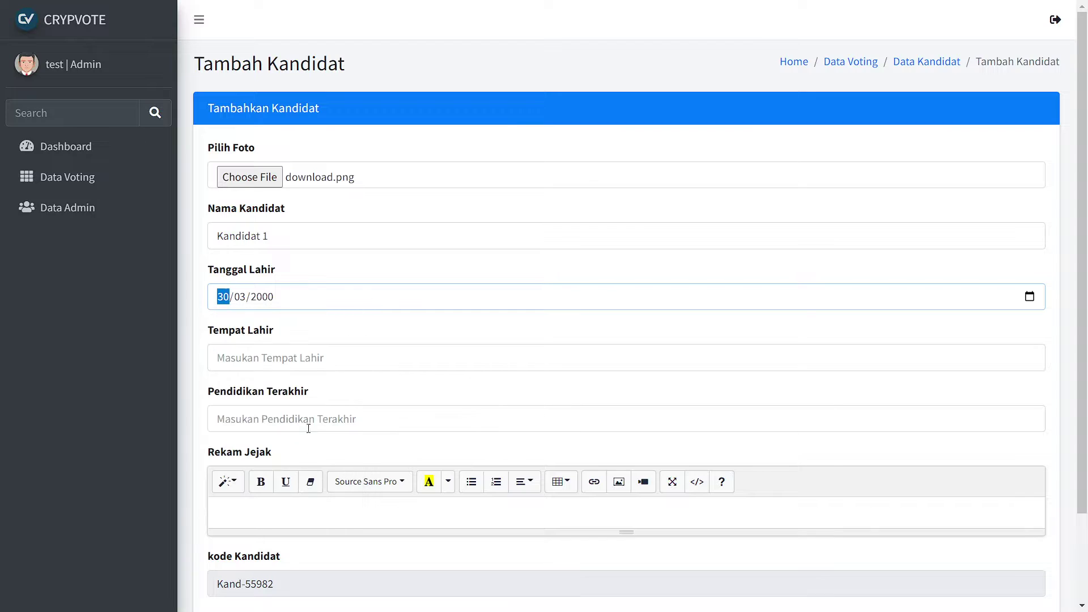
Enter birthplace Jakarta, education S1 and track record 'Test', then save the candidate.
click(305, 369)
text(Jakarta)
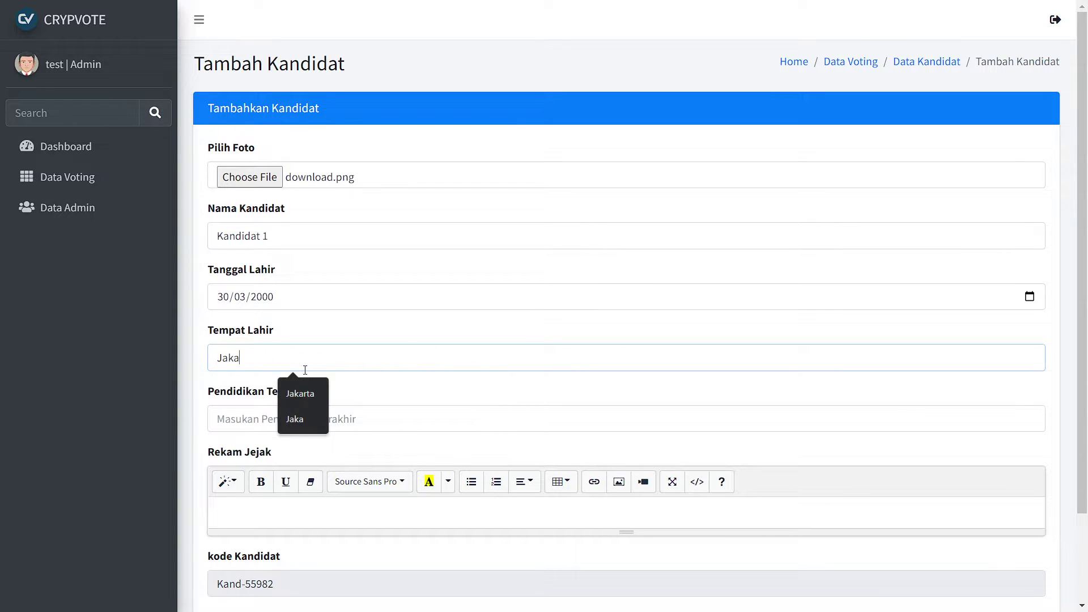
key(Tab)
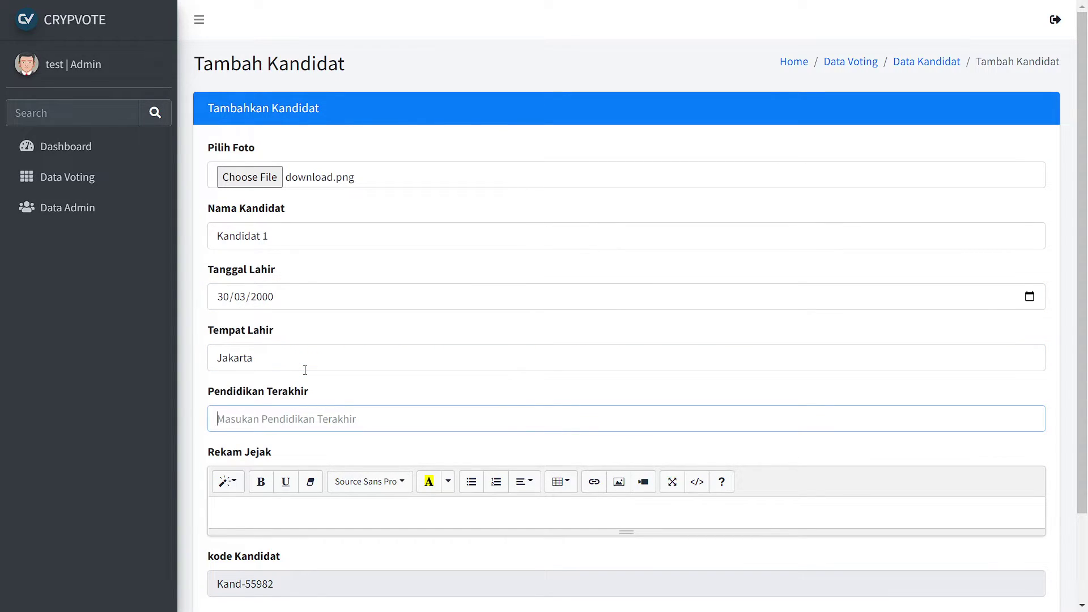
text(S)
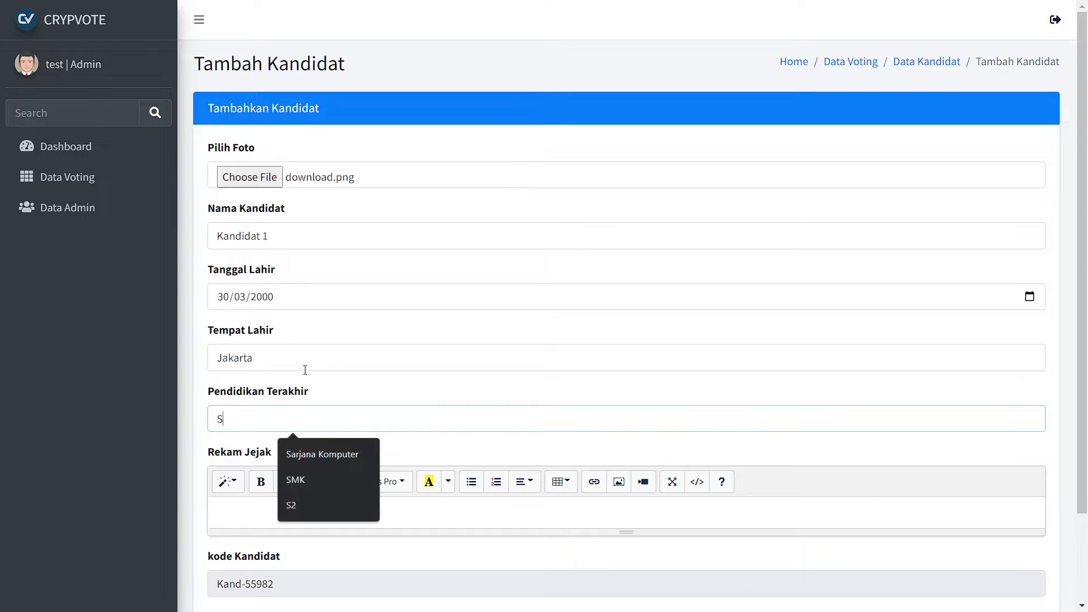
text(1)
key(Tab)
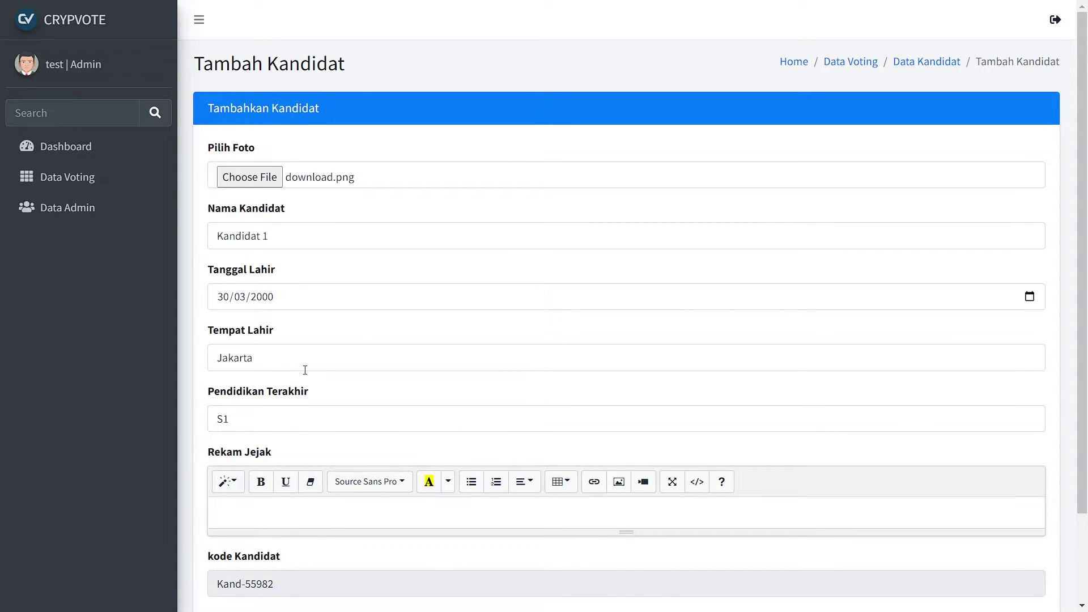
text(Test)
scroll(304, 370, down, 2)
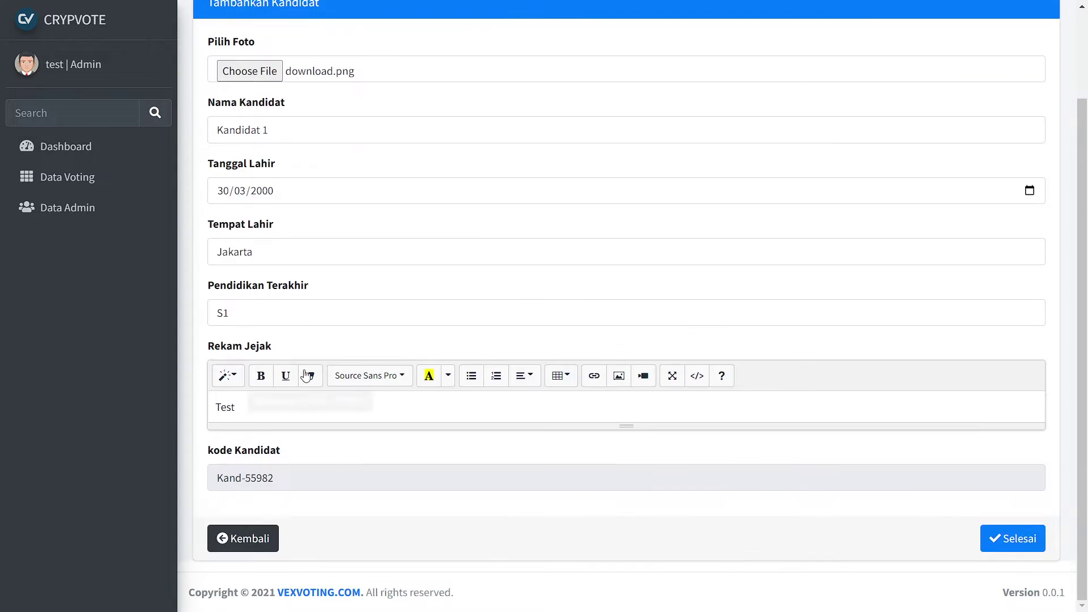
click(1003, 541)
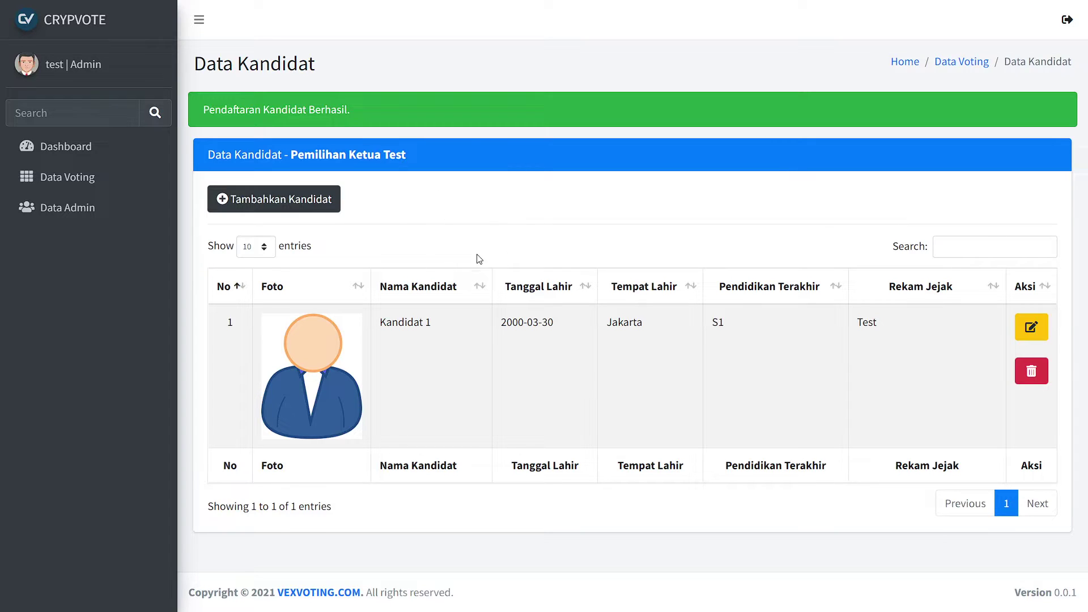
click(223, 196)
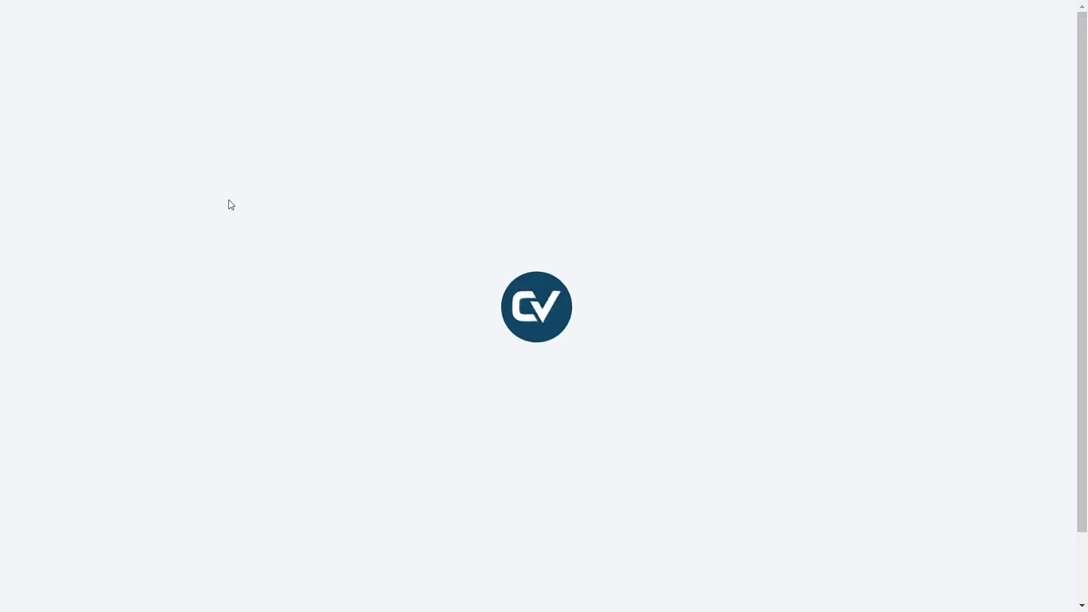
Attach download.png and name the second candidate Kandidat 2.
click(357, 180)
double_click(153, 116)
click(343, 235)
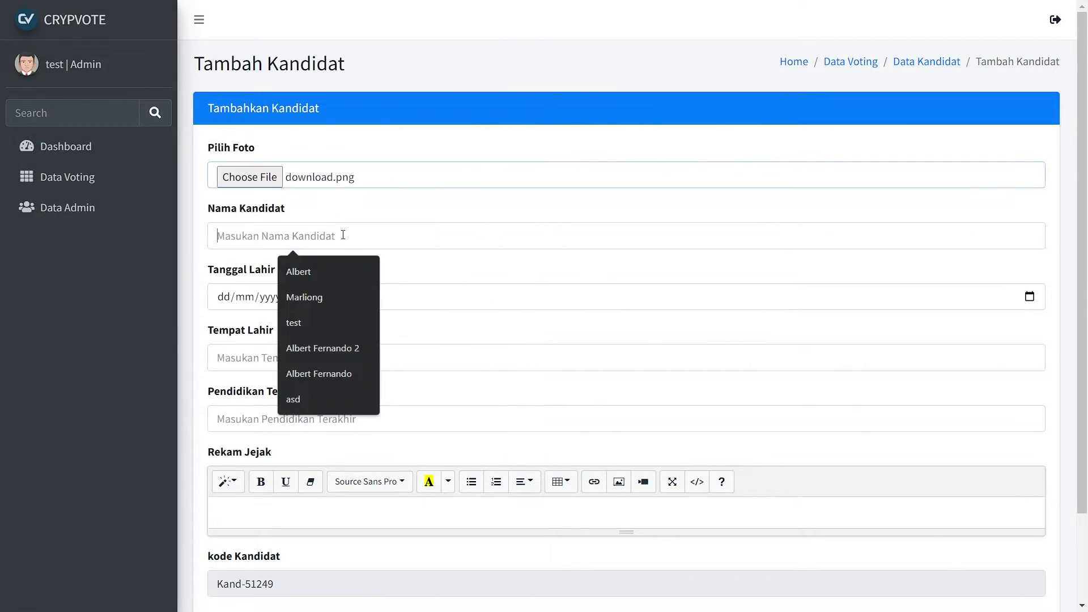
text(Kandidat 2)
key(Tab)
Give Kandidat 2 a birth date, birthplace Jakarta, education SMK and track record 'test', then save.
text(300320)
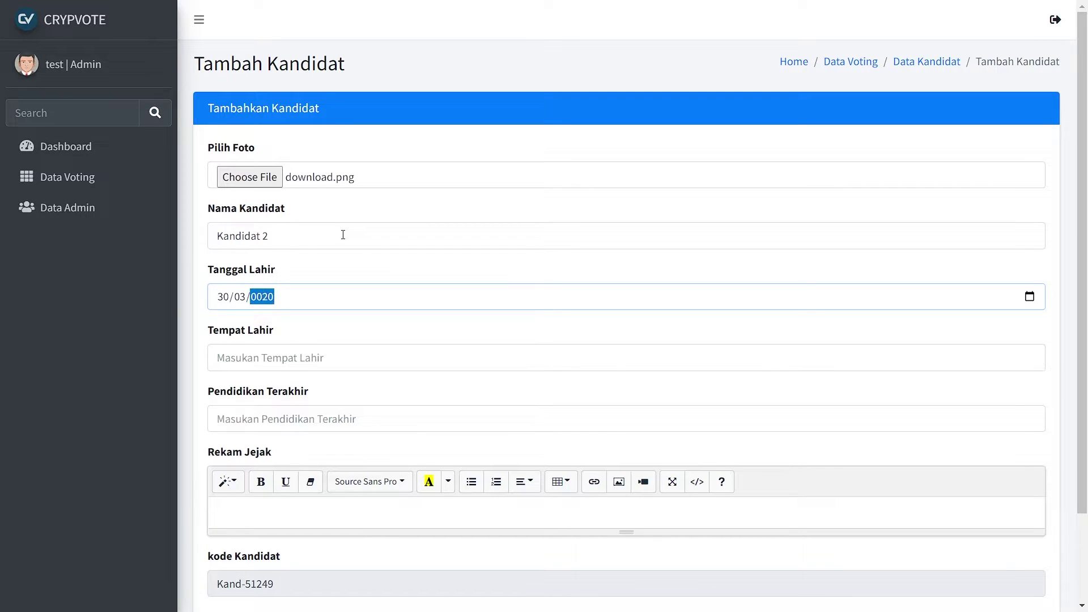
key(shift+Tab)
key(shift+Tab)
text(15)
key(Tab)
key(Tab)
text(Jakarta)
key(Tab)
text(SMK)
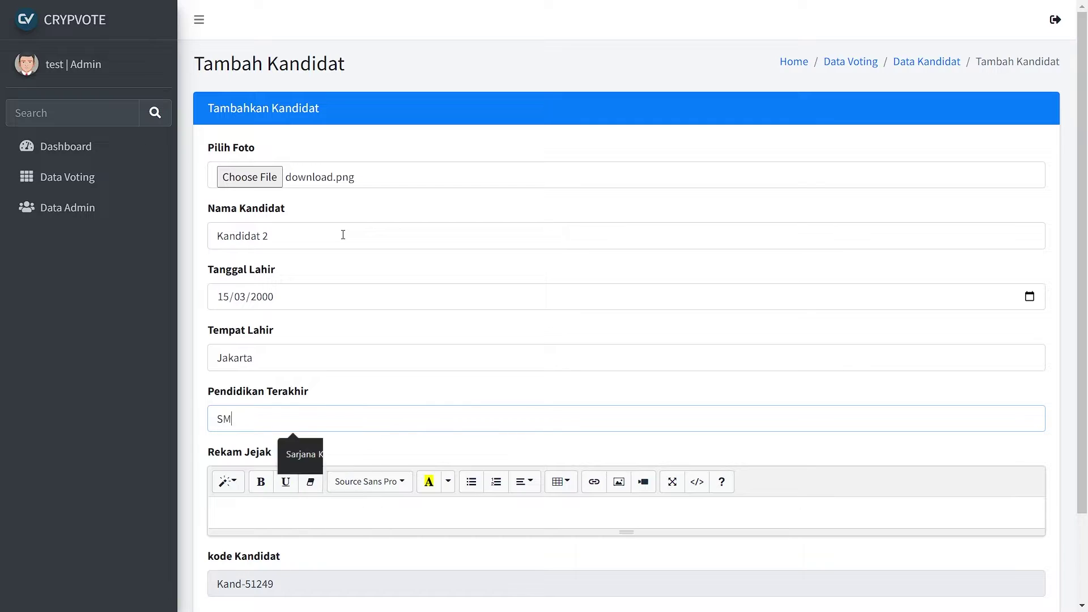
key(Tab)
text(test)
scroll(343, 235, down, 3)
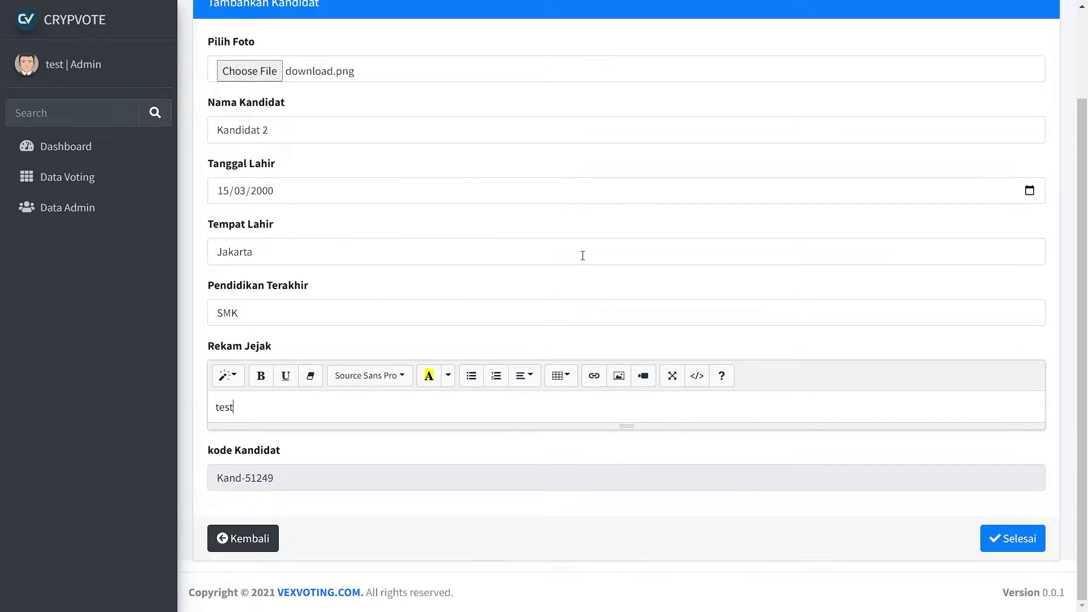
click(983, 538)
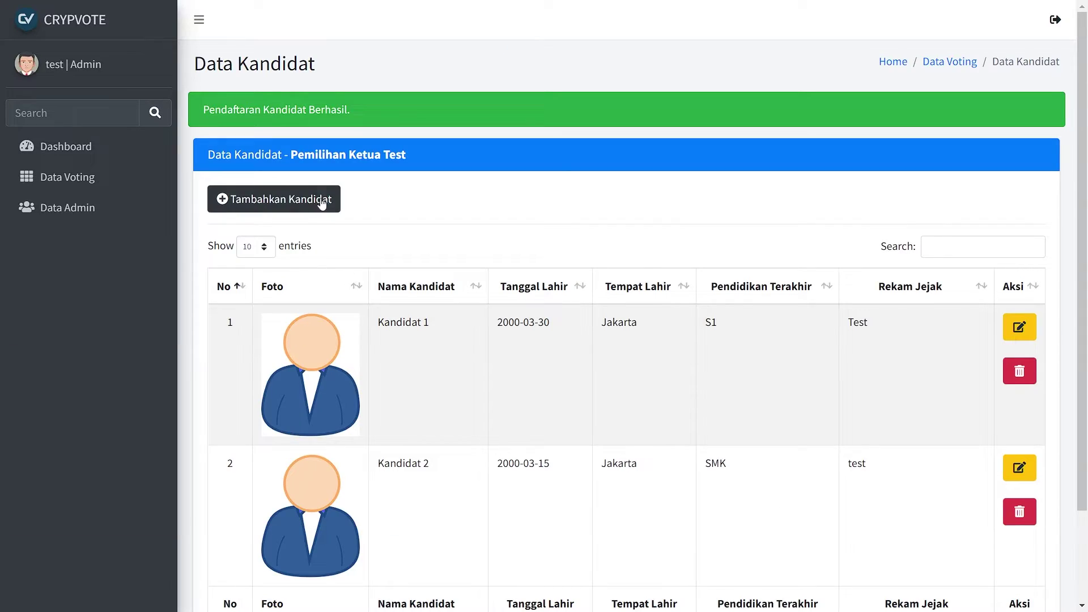
Start a new candidate with photo download.png and name Kandidat 3.
click(319, 199)
click(400, 179)
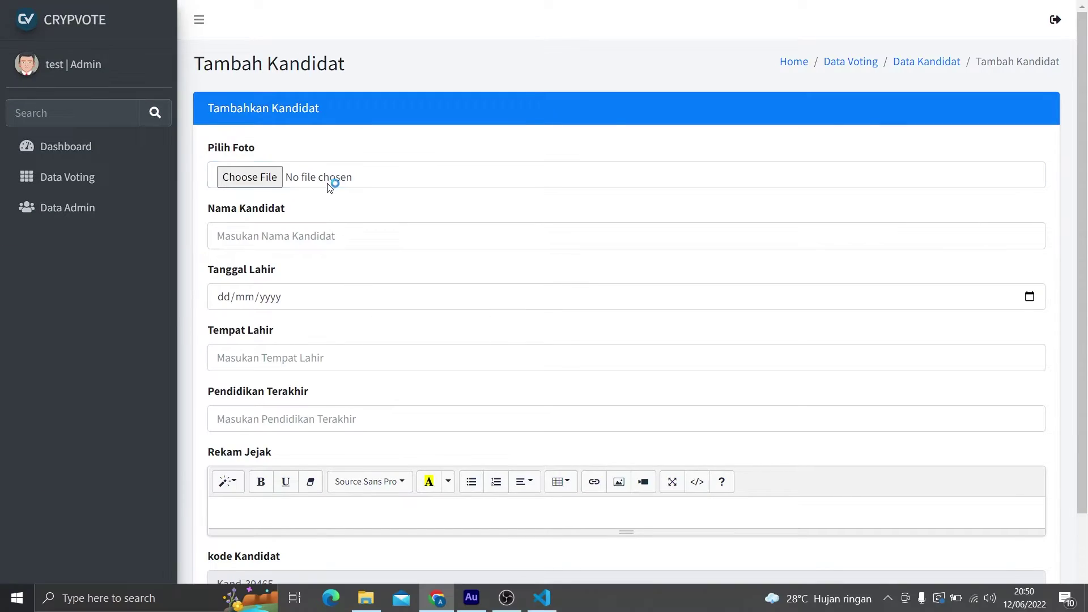
click(164, 123)
double_click(164, 123)
click(278, 230)
text(Kandidat 3)
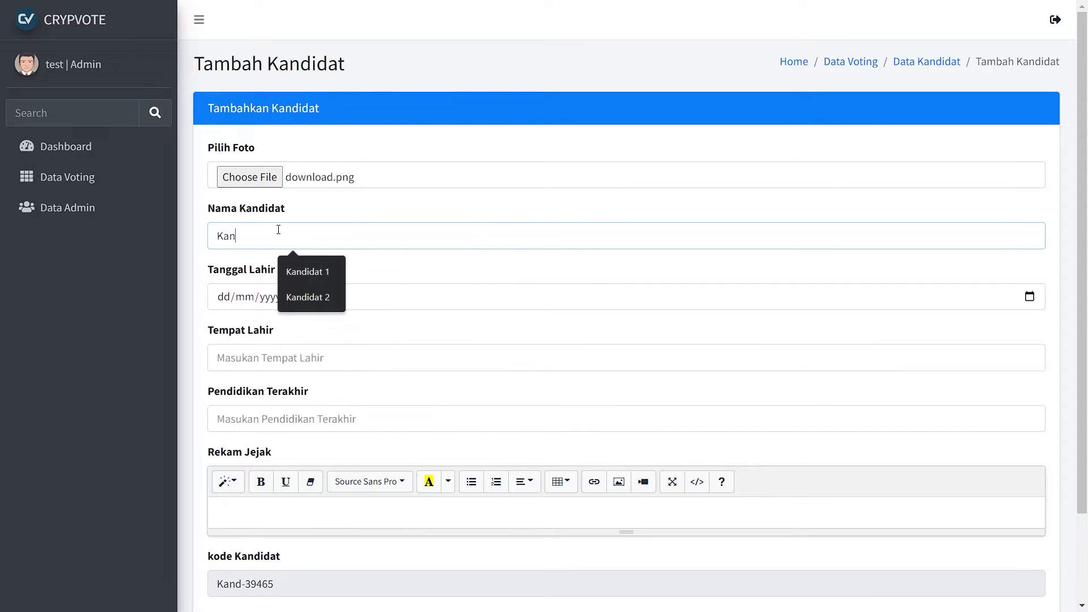
key(Tab)
Enter birth date 10/03/2000, birthplace Jakarta, education SMA and track record 'test', then save.
text(10/03/2000)
key(Tab)
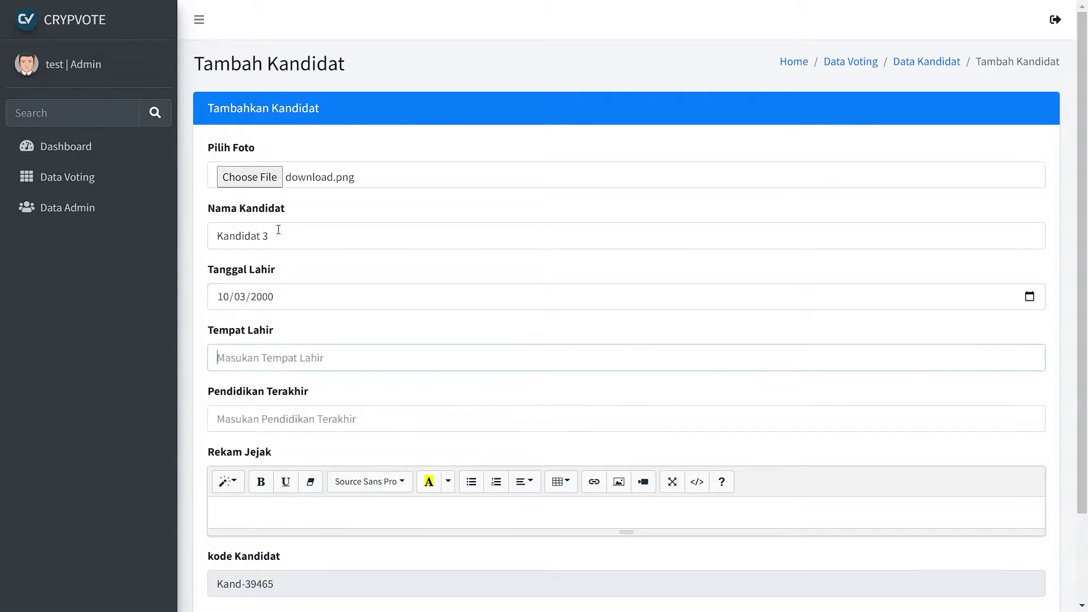
text(Jaka)
key(Down)
key(Return)
key(Tab)
text(SMA)
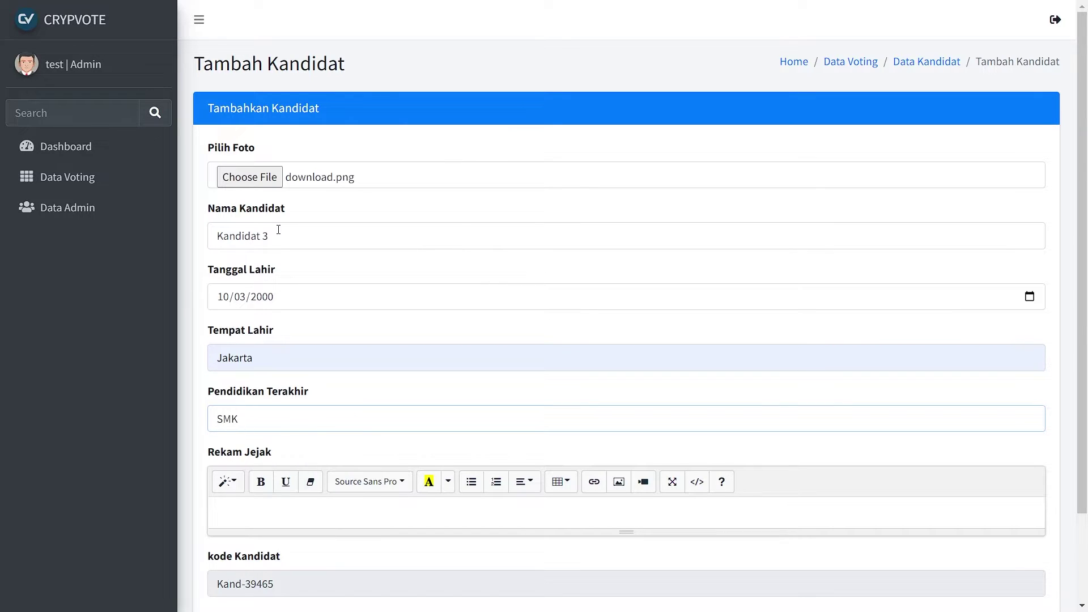
key(Tab)
text(test)
scroll(278, 229, down, 2)
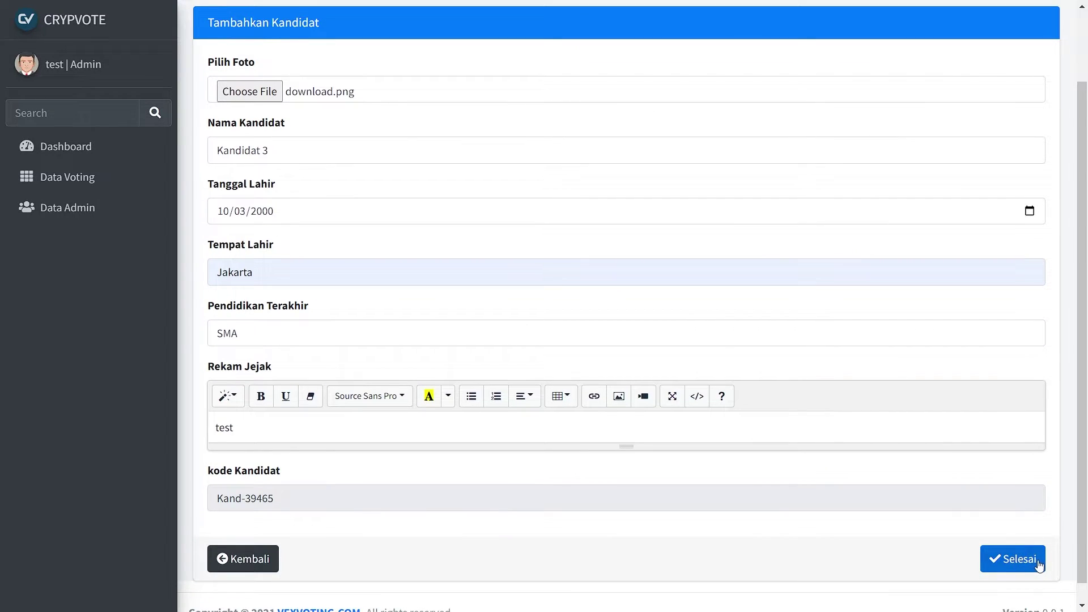
click(1040, 566)
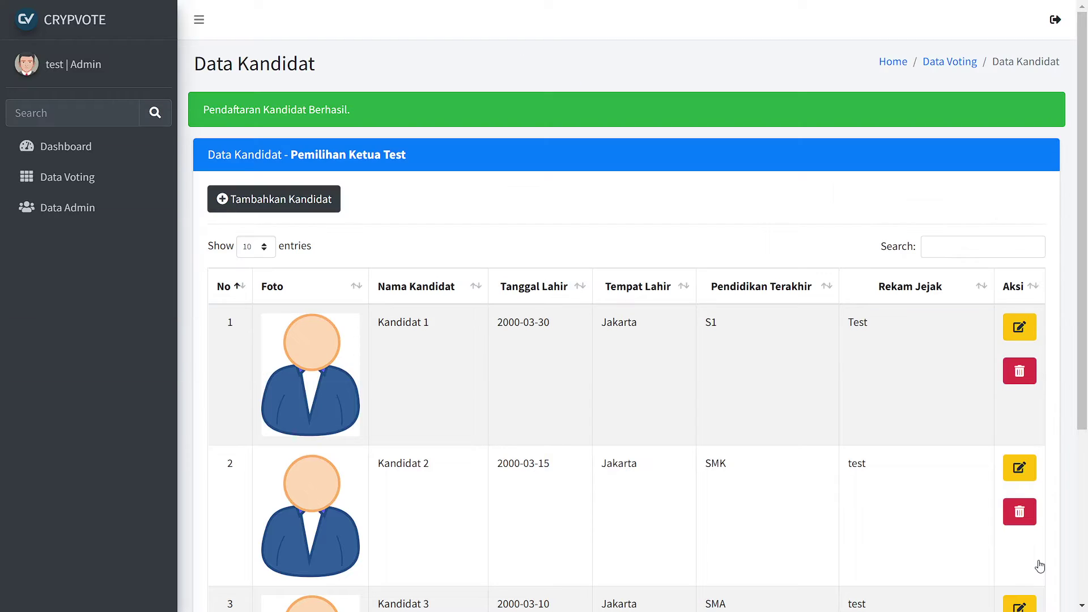
scroll(1040, 566, down, 2)
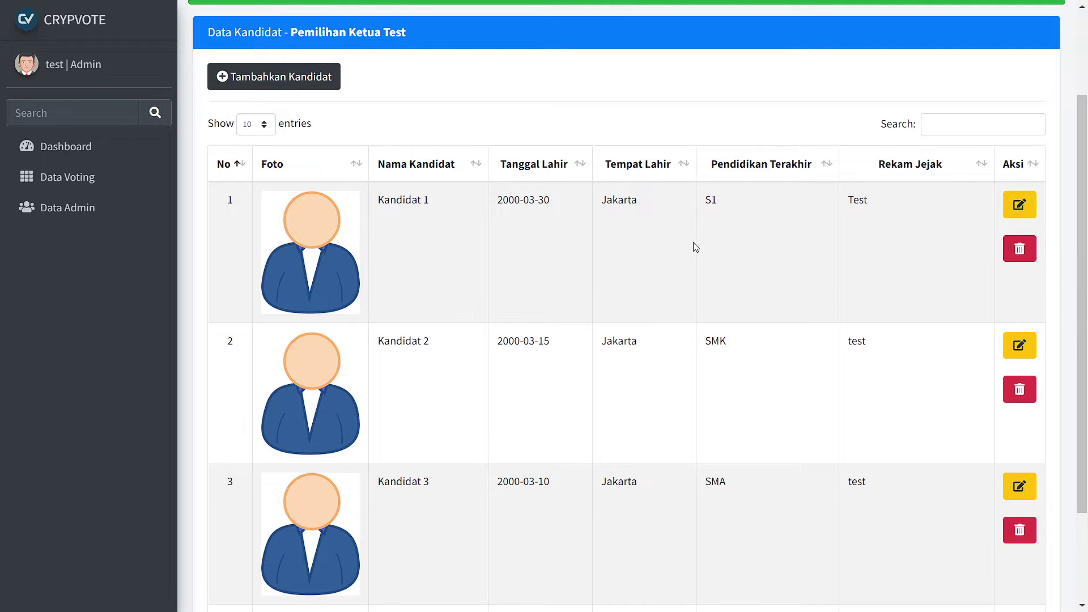
scroll(692, 243, up, 2)
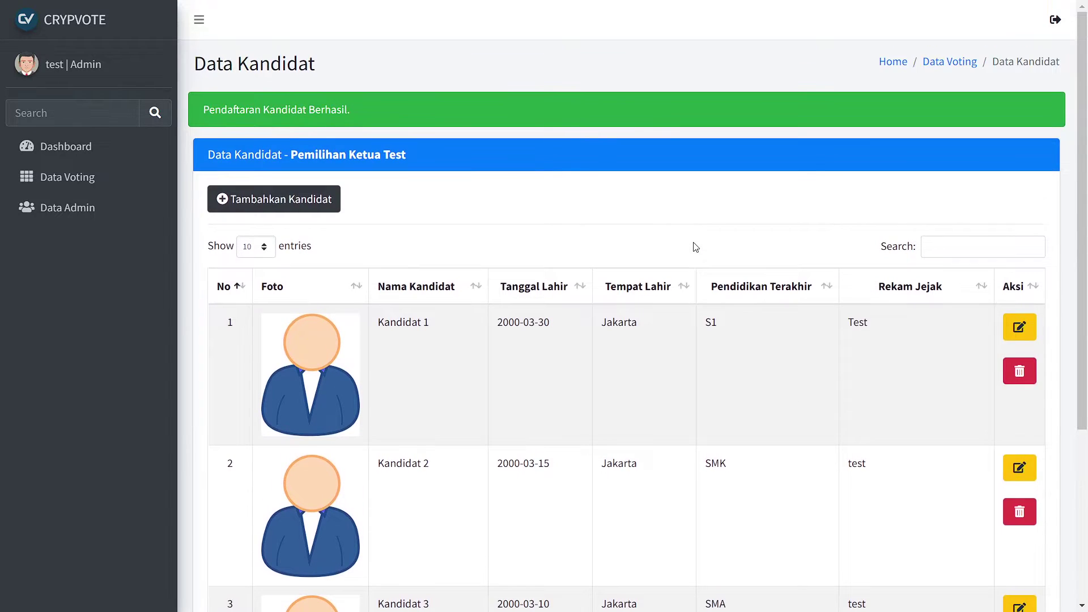
Return to Data Voting and open the voter list for Pemilihan Ketua Test.
click(928, 65)
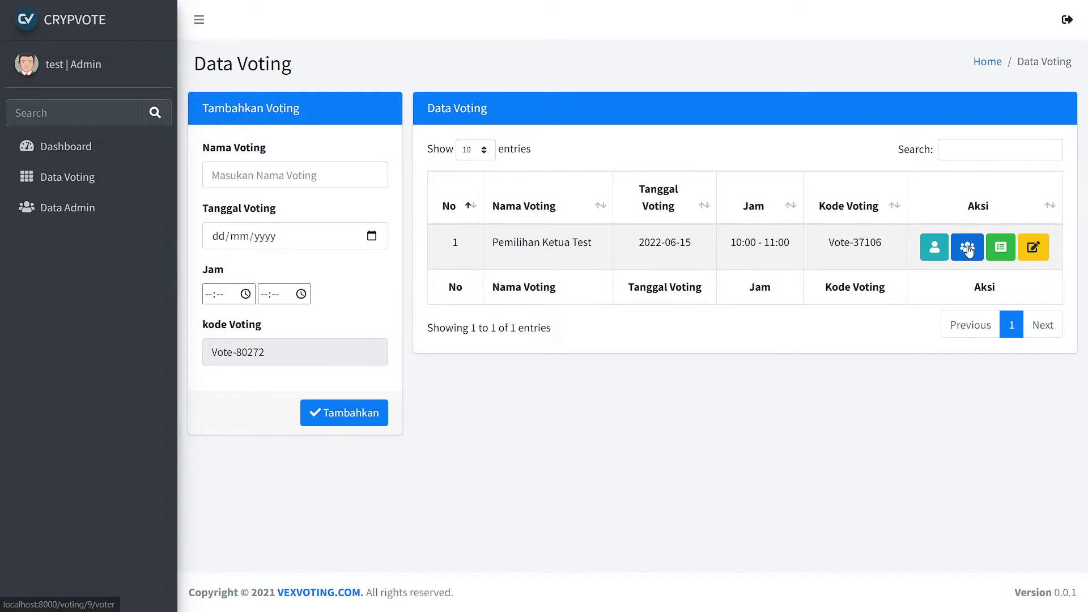
click(969, 251)
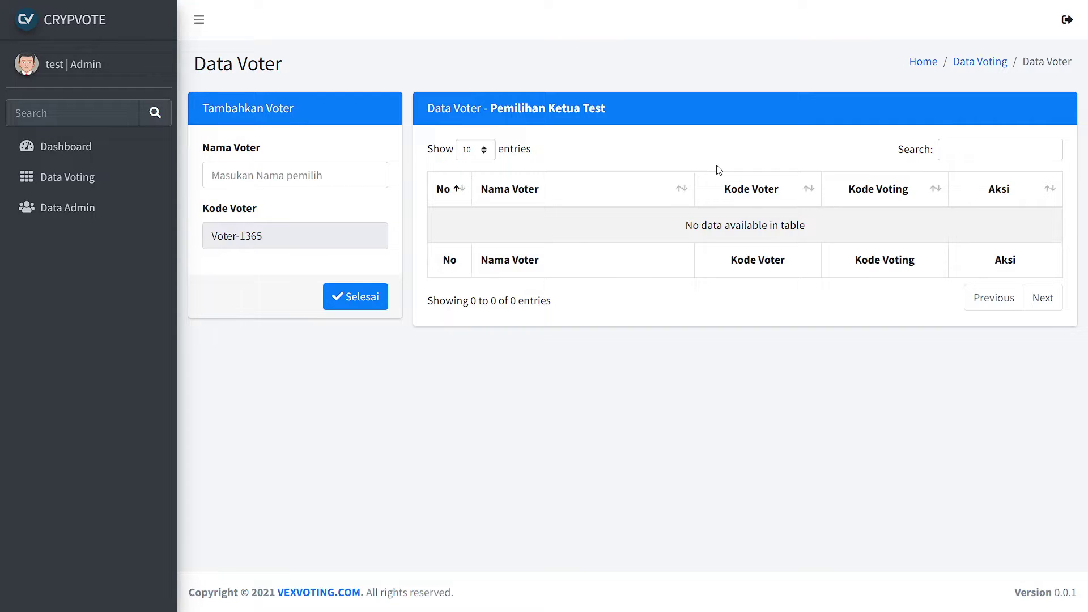
click(299, 174)
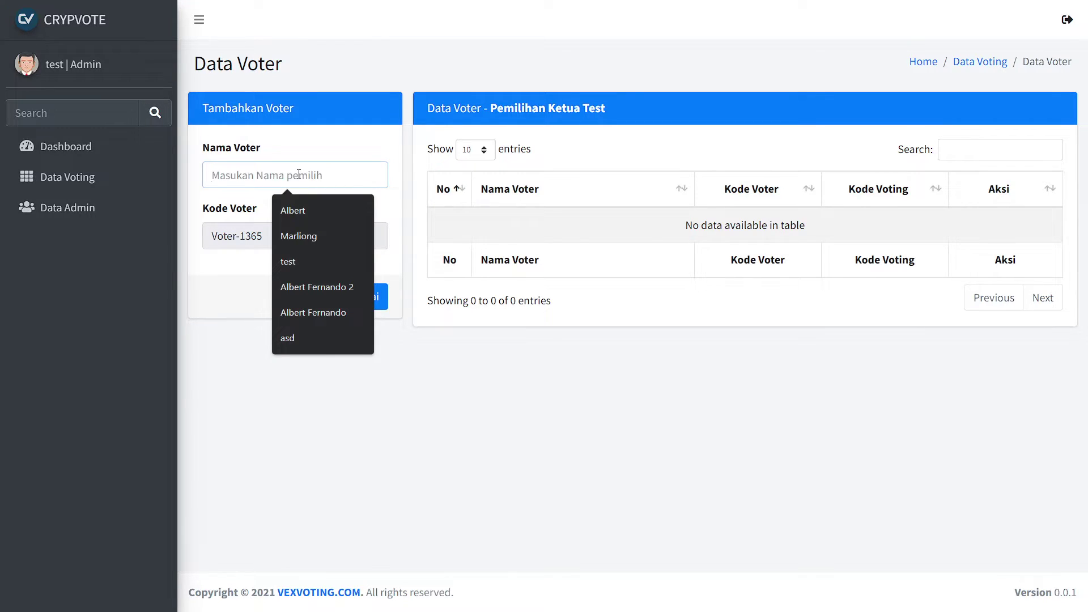
Register the voter 'Test Voter 1'.
text(Test)
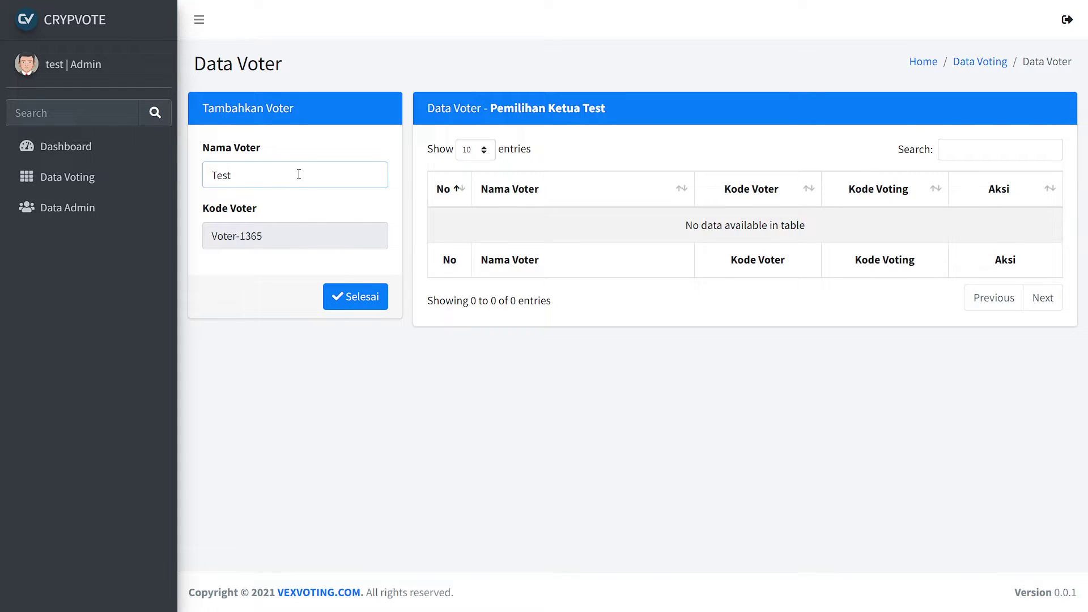
text(v)
key(BackSpace)
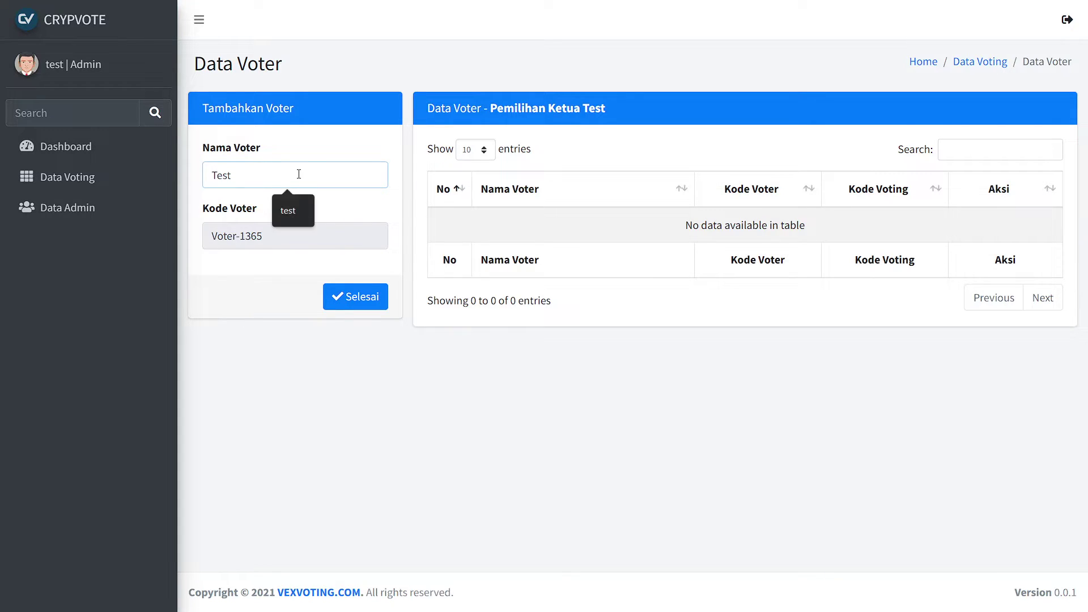
text(v)
key(BackSpace)
text(VOter)
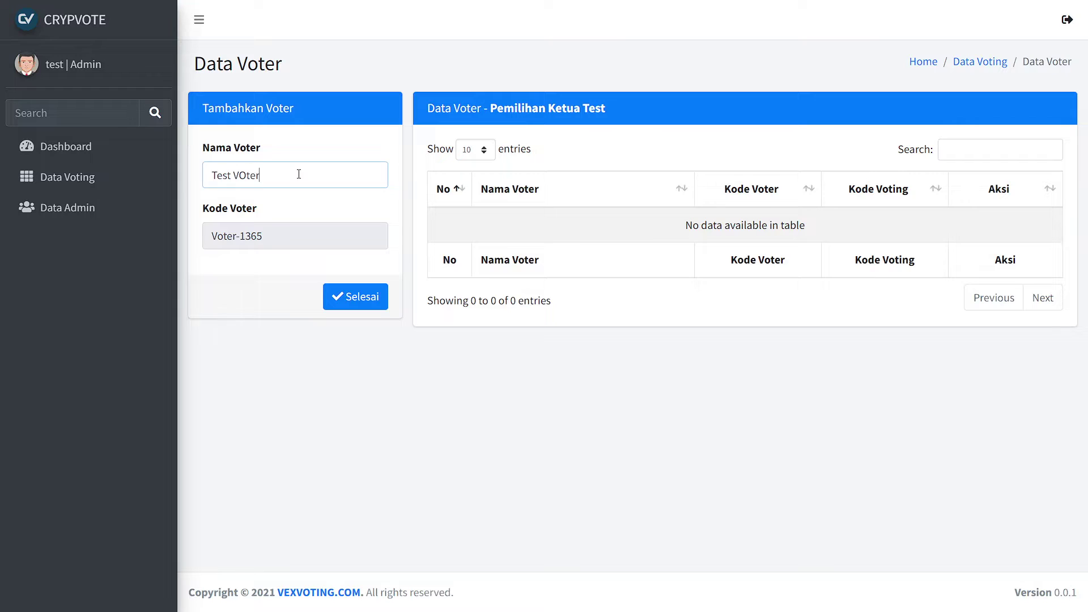
text(oter 1)
click(382, 298)
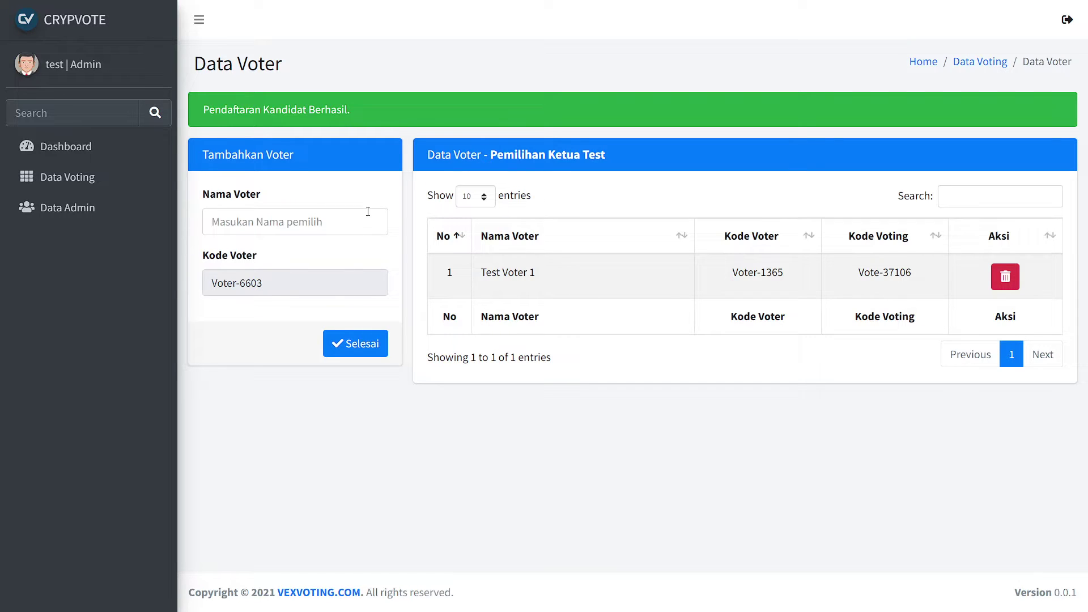
Register 'Test Voter 2', sort by Kode Voter, and return to Data Voting.
click(332, 222)
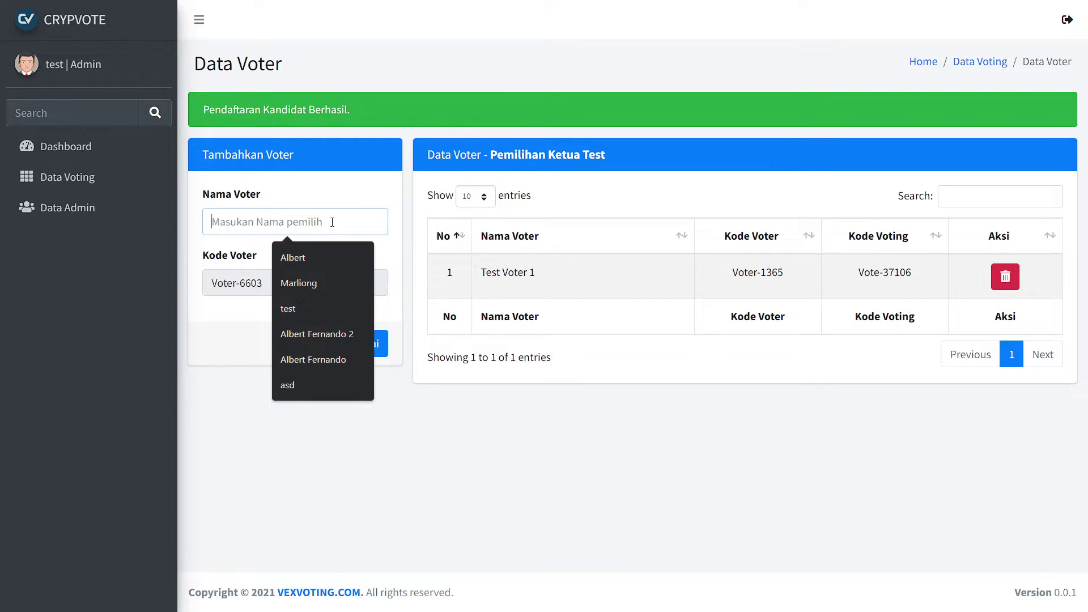
text(Test Voter 2)
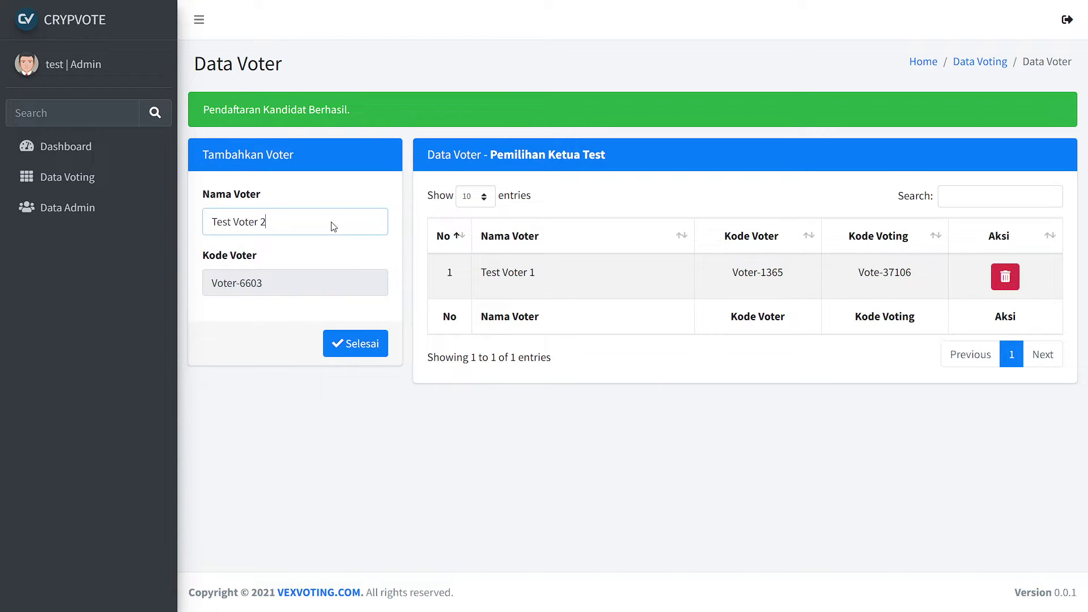
key(Return)
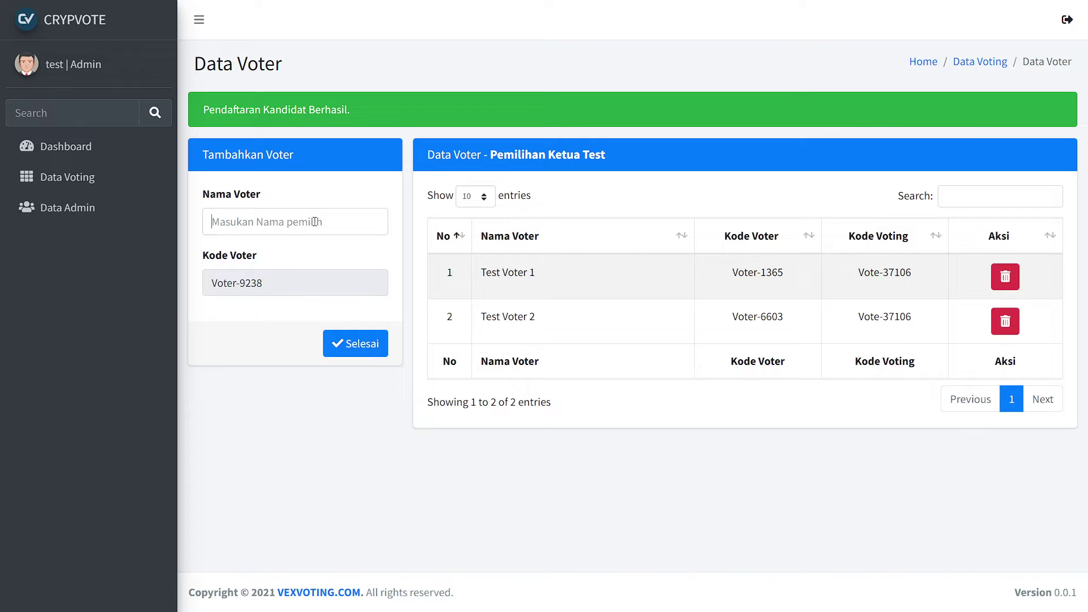
click(313, 222)
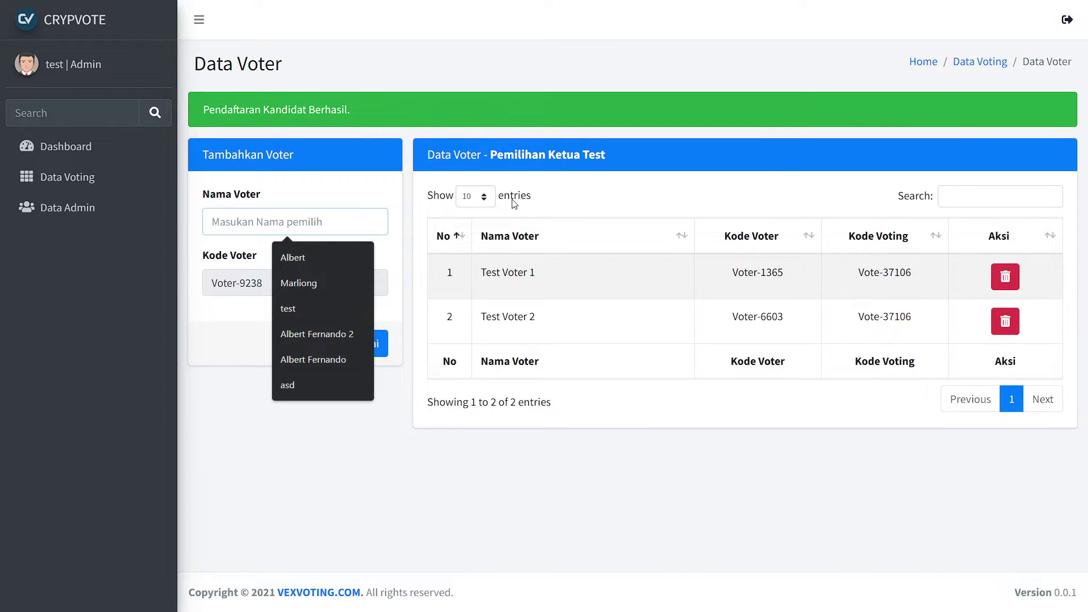
click(815, 226)
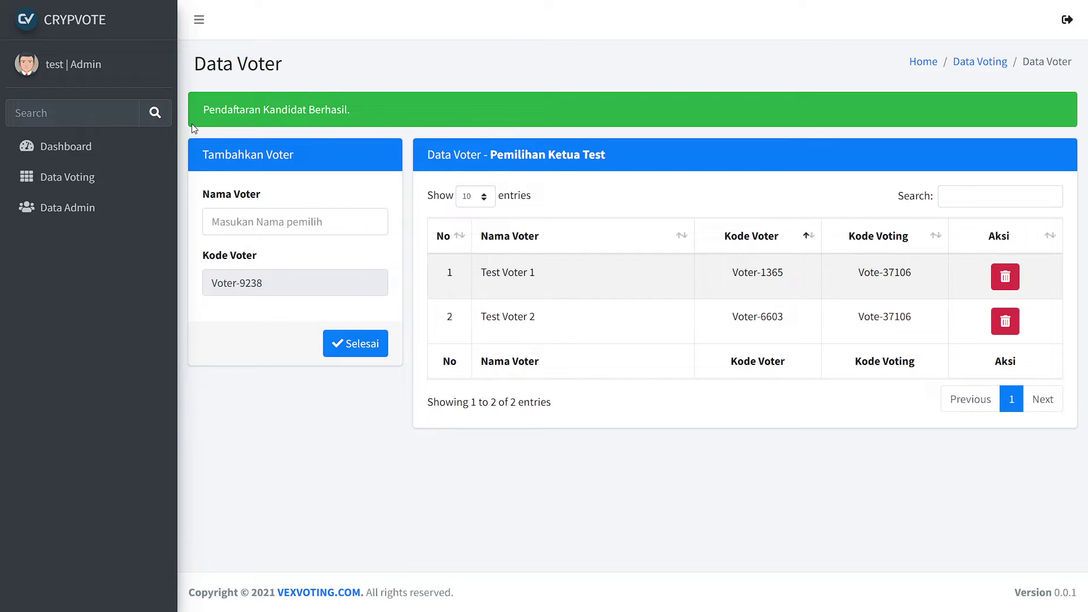
click(121, 177)
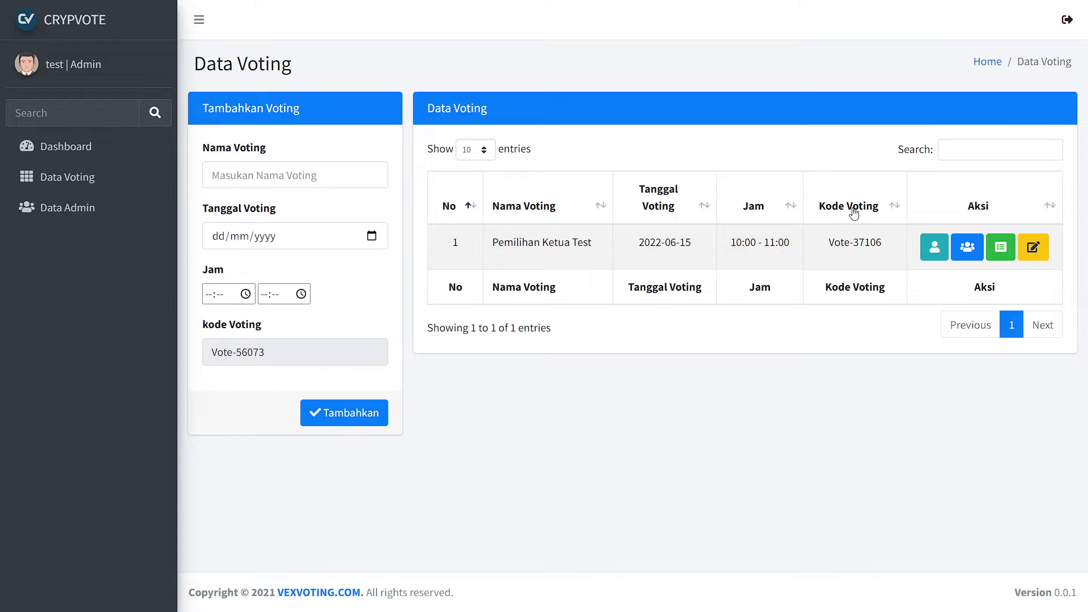
click(999, 249)
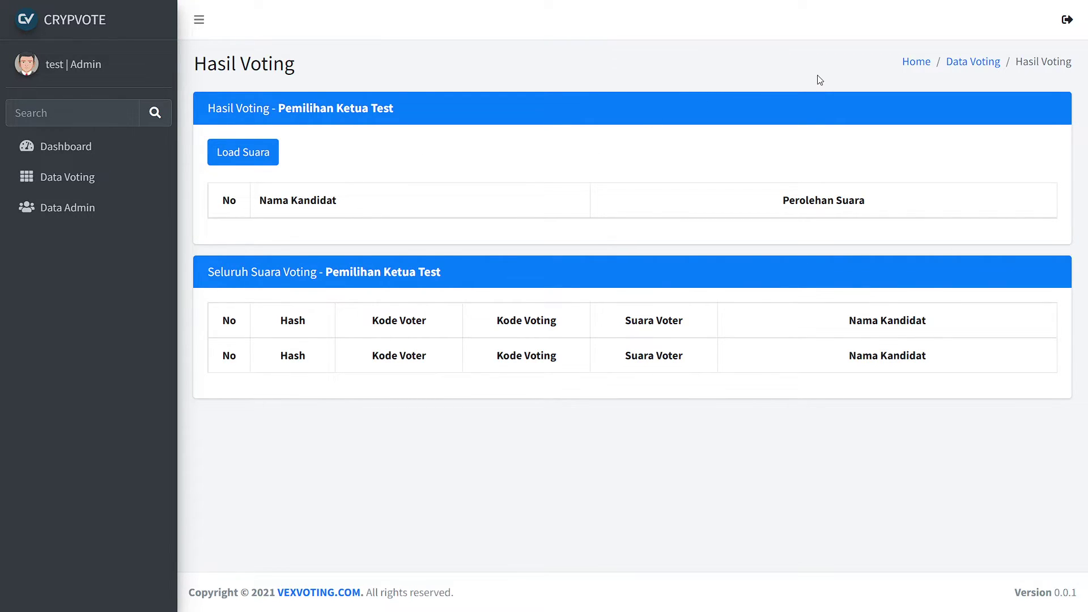
click(955, 64)
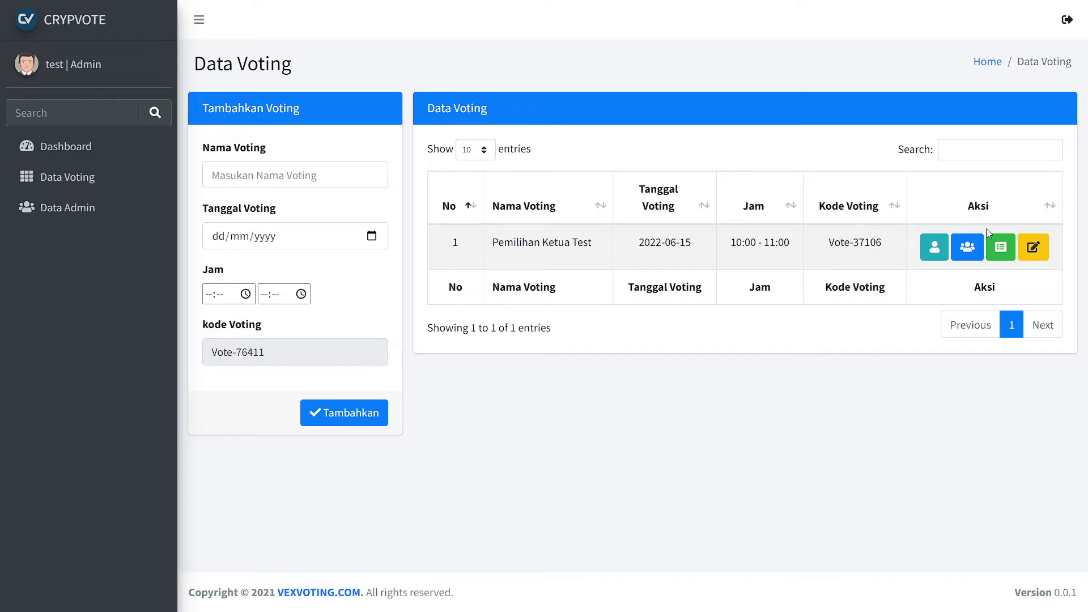
View the election's details, go back to the election list, and open Data Admin.
click(1025, 254)
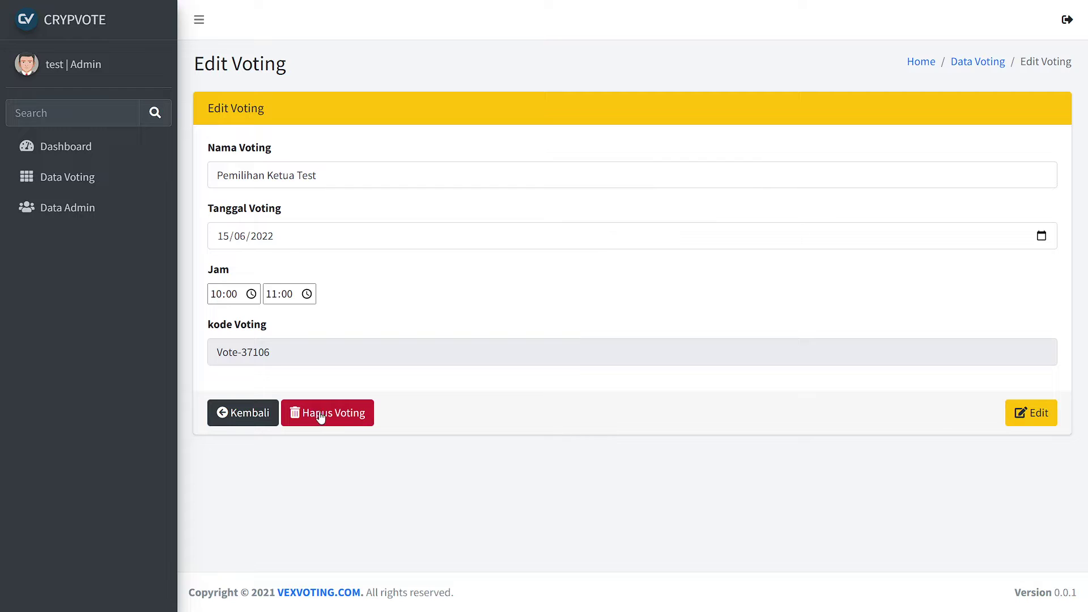
click(248, 413)
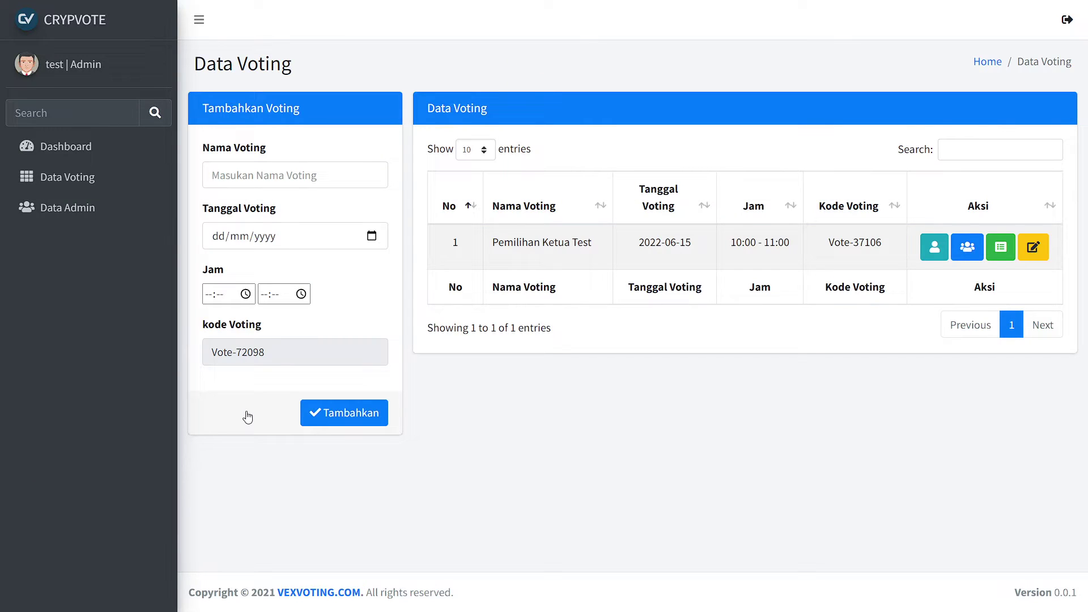
click(102, 218)
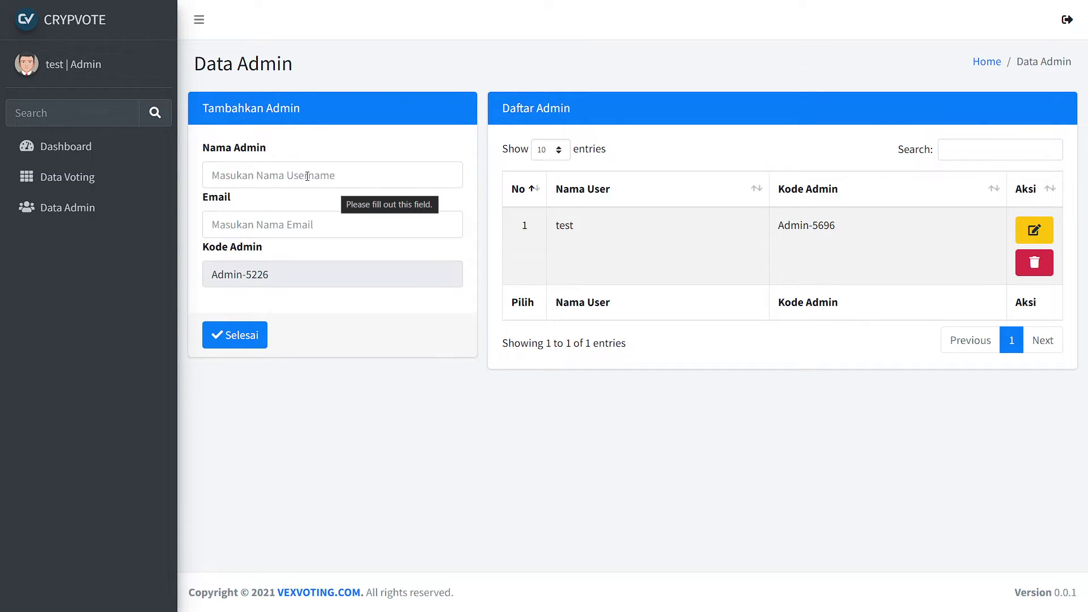
Register a second admin with a name and e-mail, then highlight its generated admin code.
click(308, 176)
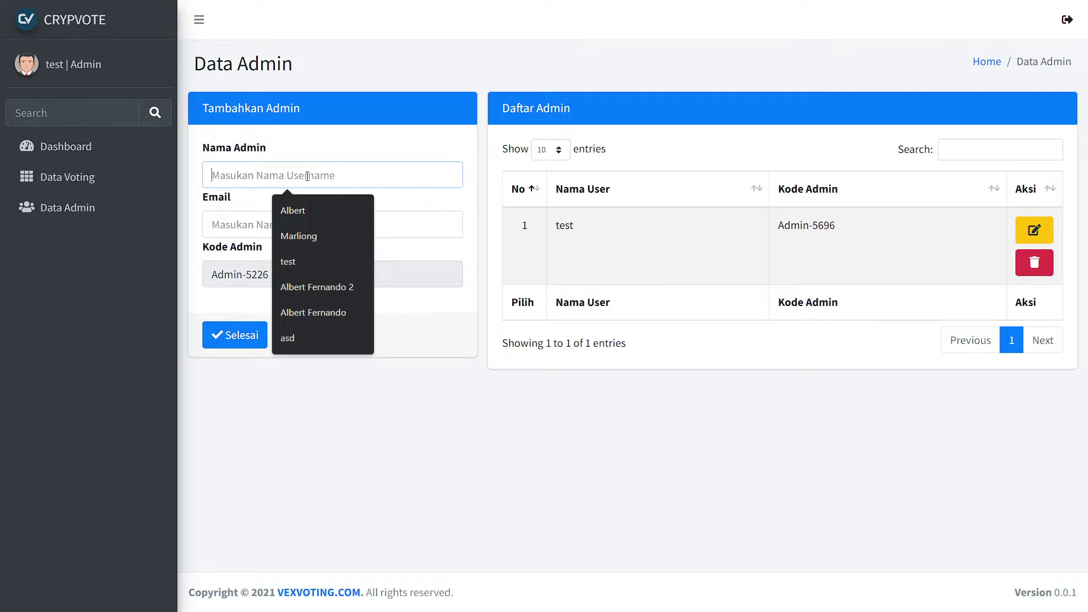
text(test 2)
key(Tab)
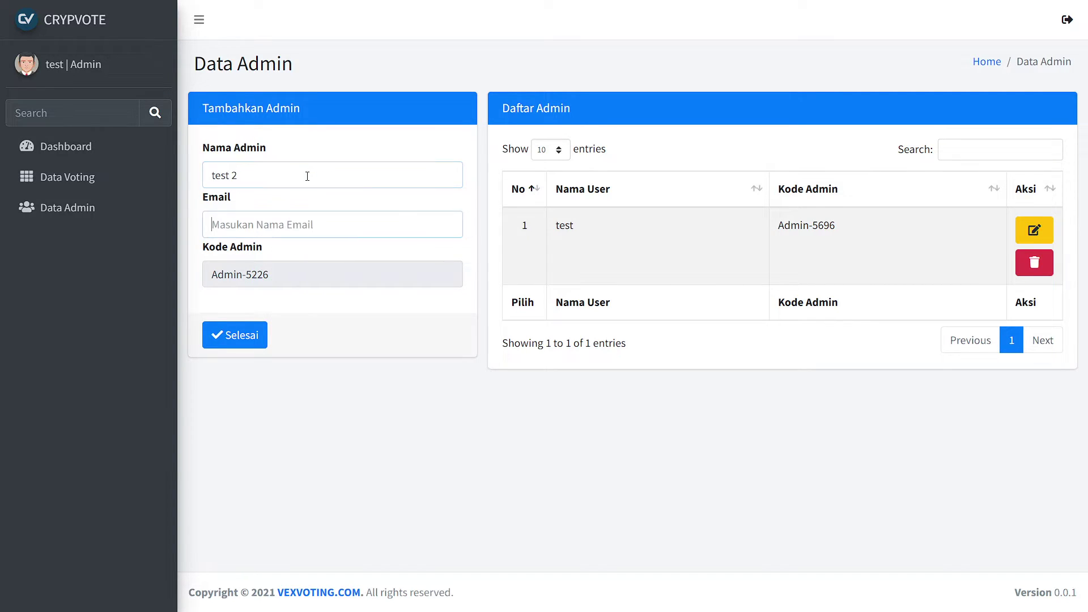
text(test 2#)
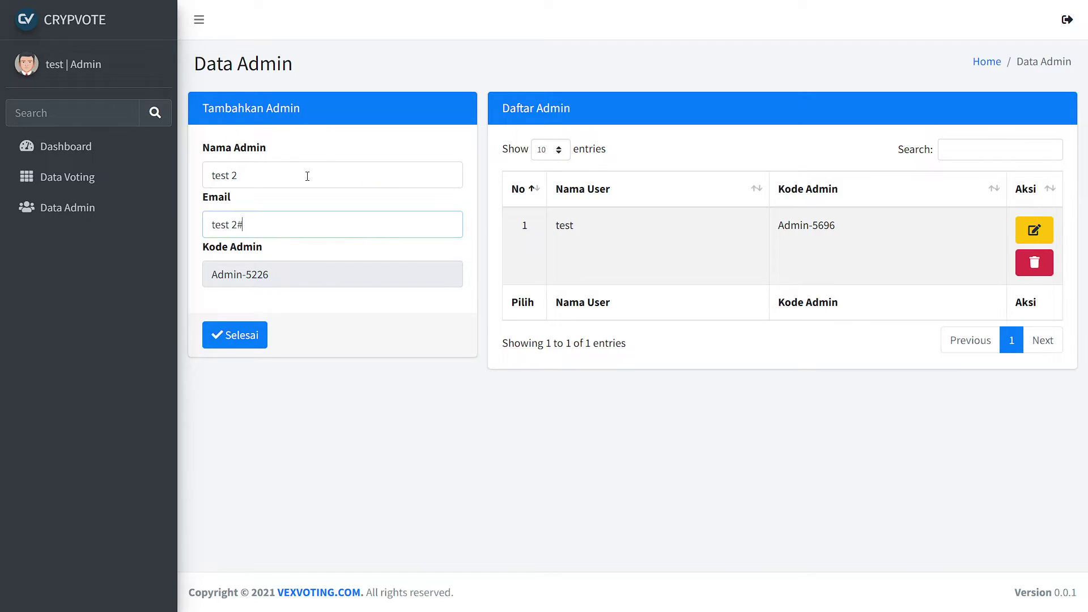
key(BackSpace)
text(@gm)
key(BackSpace)
key(BackSpace)
key(BackSpace)
key(BackSpace)
key(BackSpace)
text(2@gmail.com)
click(250, 340)
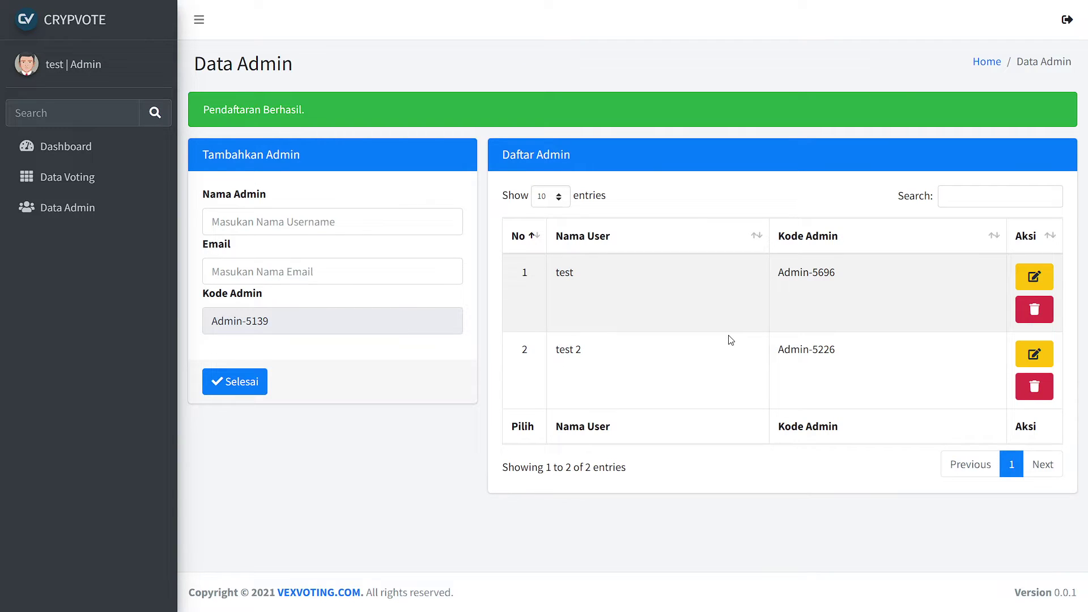
drag(780, 353, 835, 353)
click(792, 352)
Navigate via Dashboard and Data Voting to the Pemilihan Ketua Test voter list.
click(74, 147)
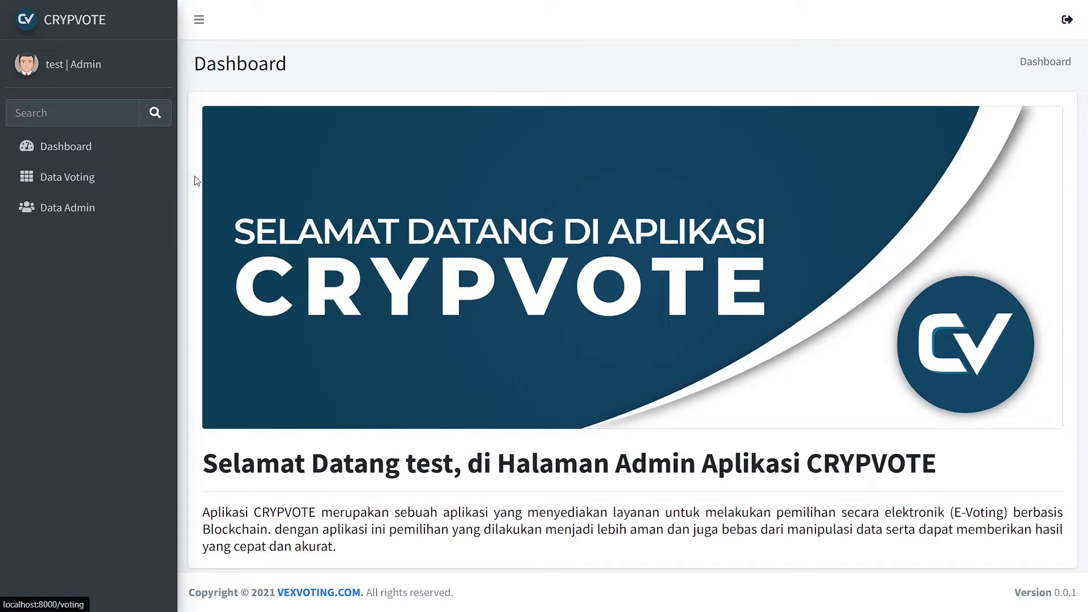
click(128, 182)
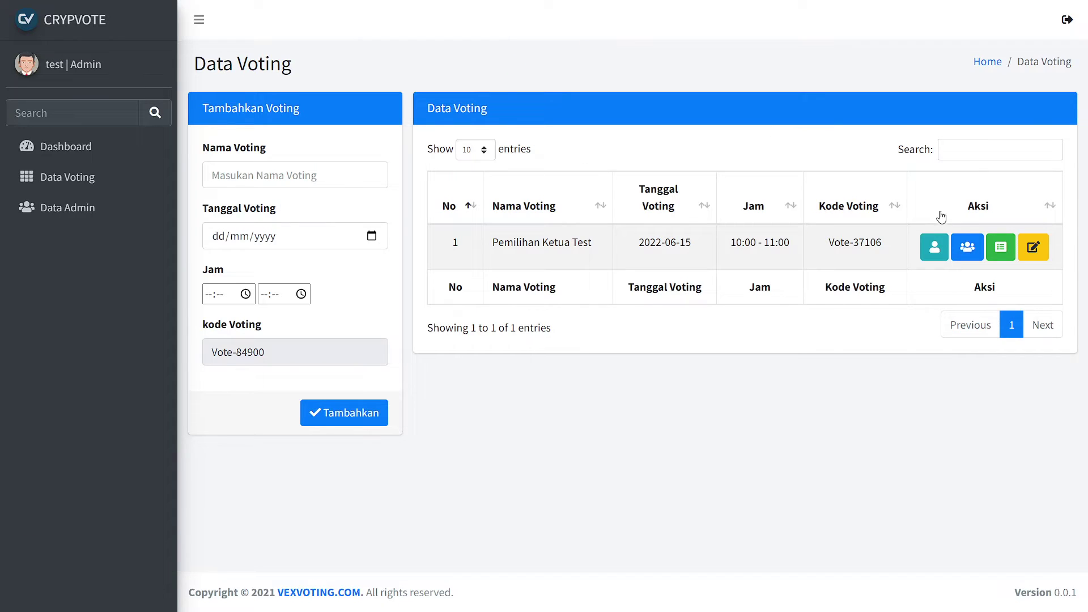
click(957, 244)
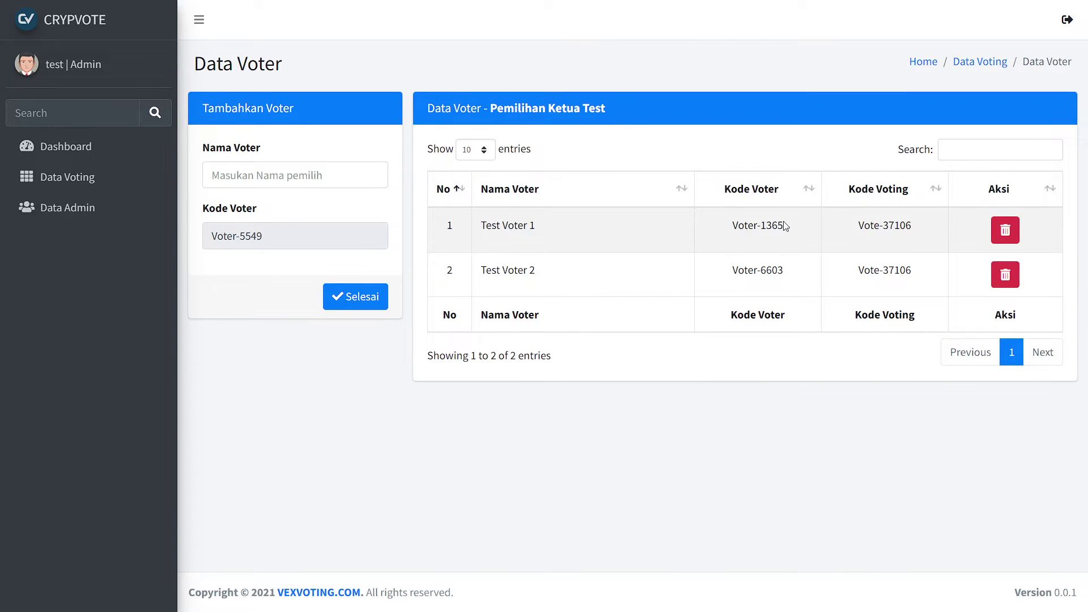
Select Test Voter 1's voter code, log out of the admin panel, and go to login.
drag(785, 226, 712, 220)
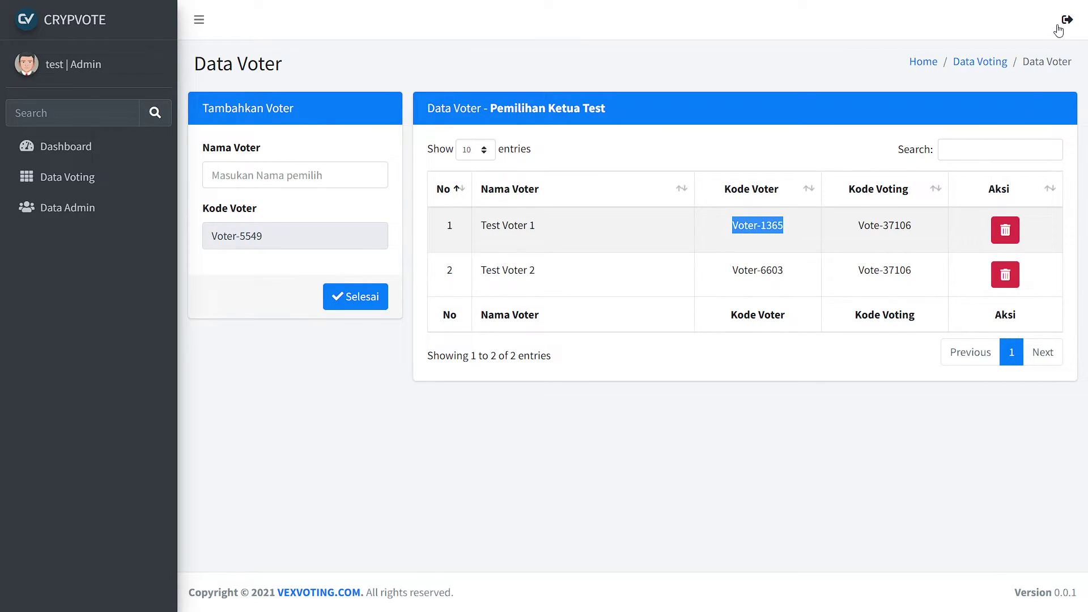
click(1058, 31)
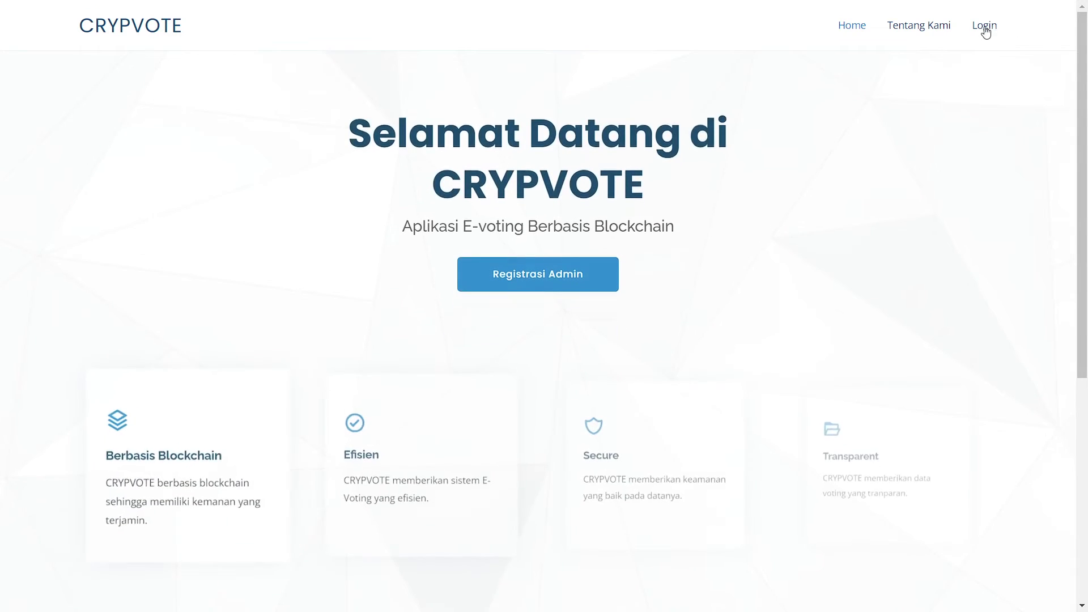
click(980, 25)
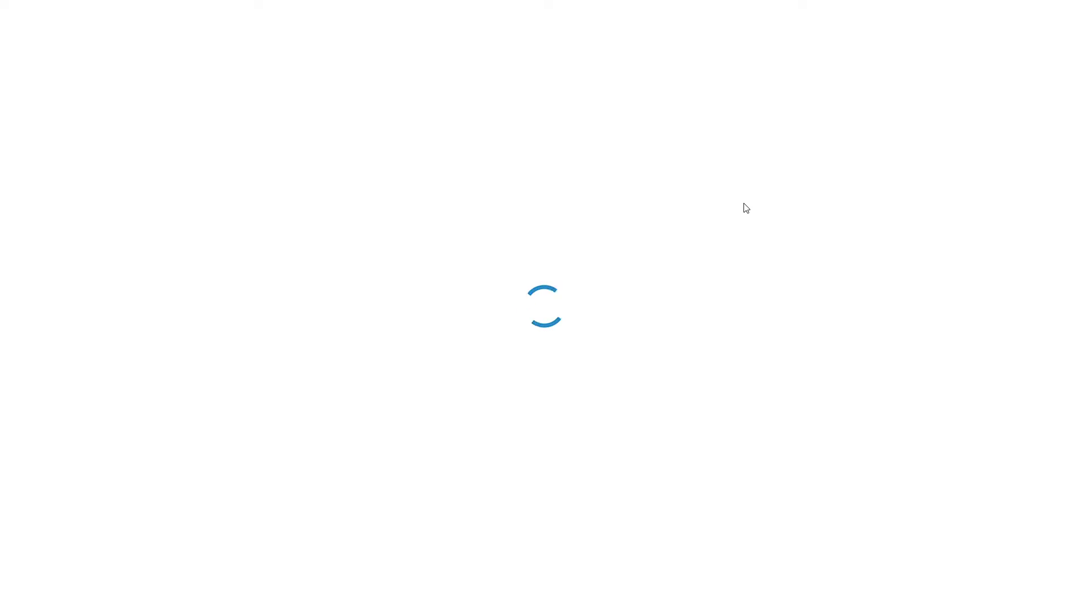
Log in as Test Voter 1 using its voter code picked from the field's suggestions.
click(530, 301)
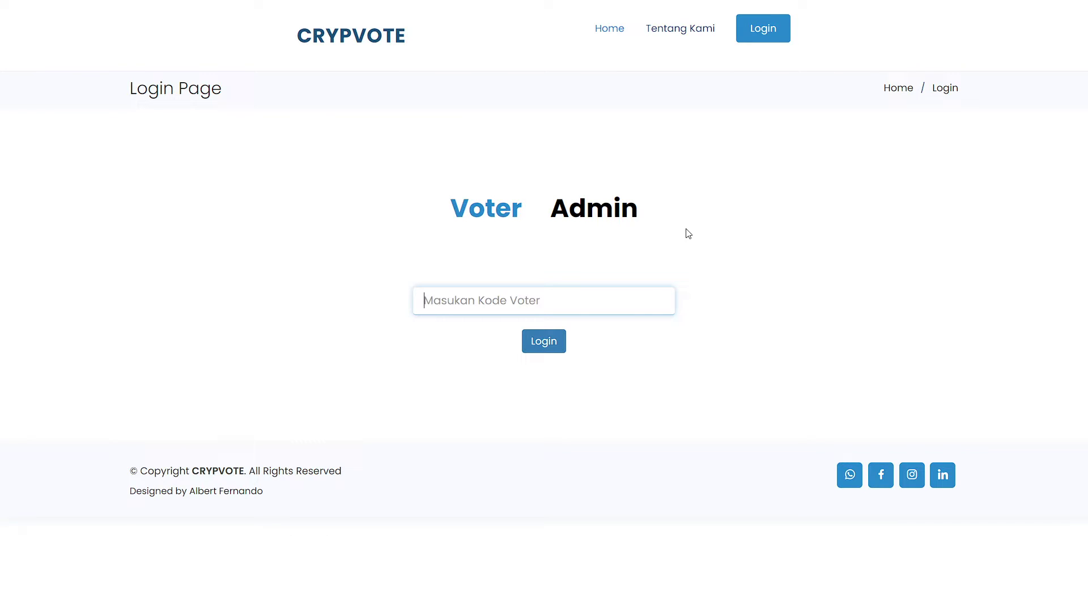
click(544, 296)
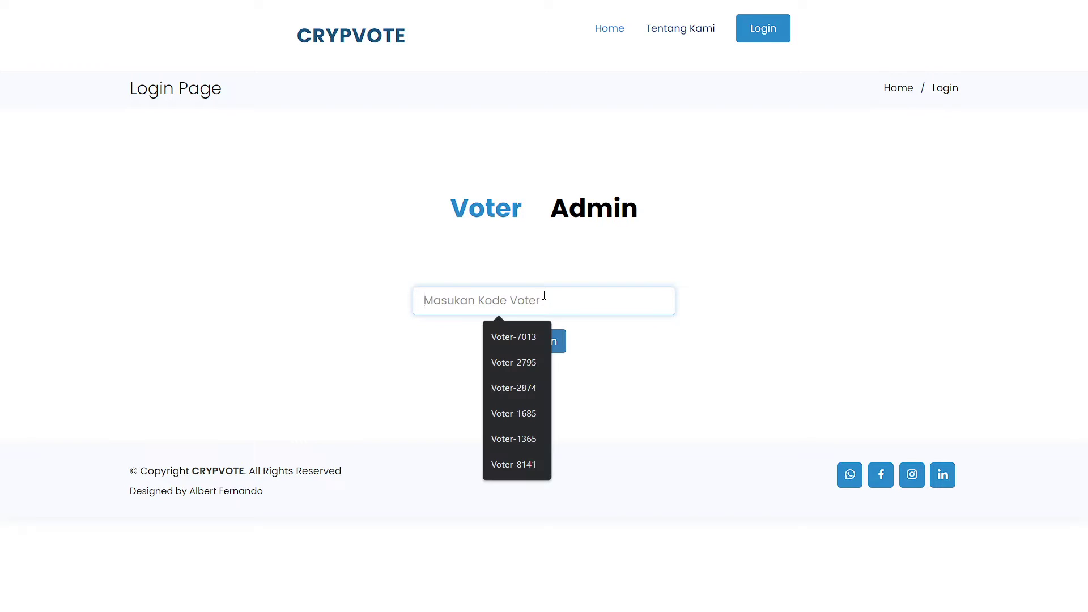
text(Vot)
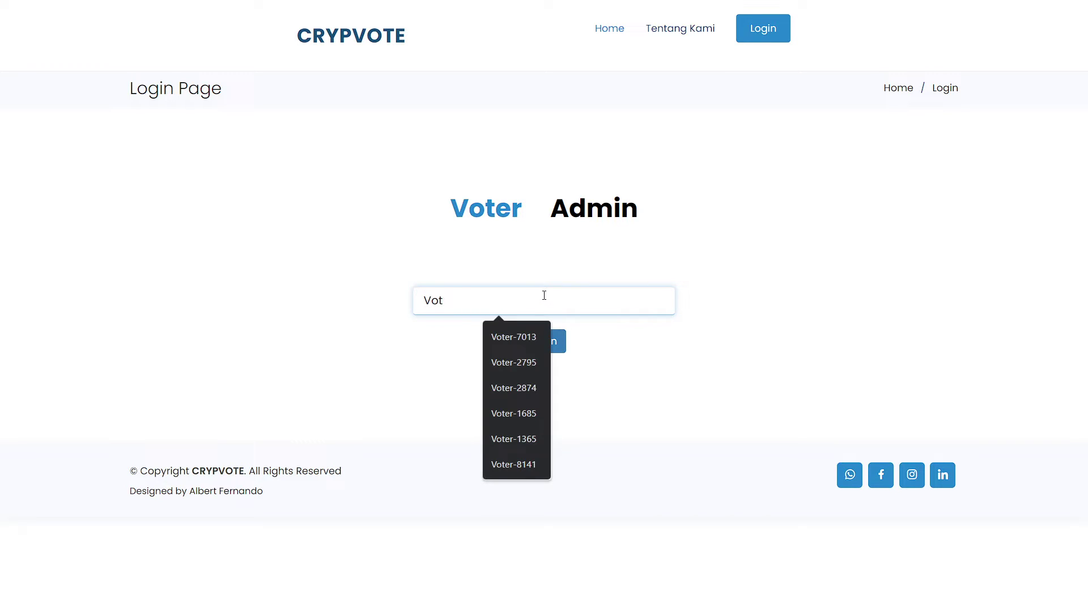
text(er-2)
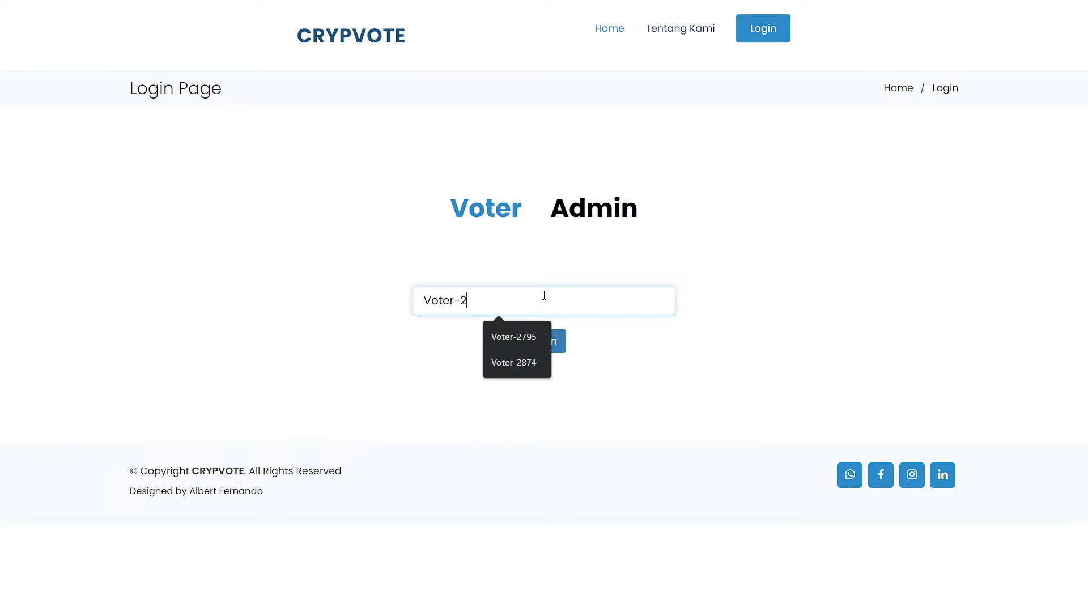
key(BackSpace)
text(13)
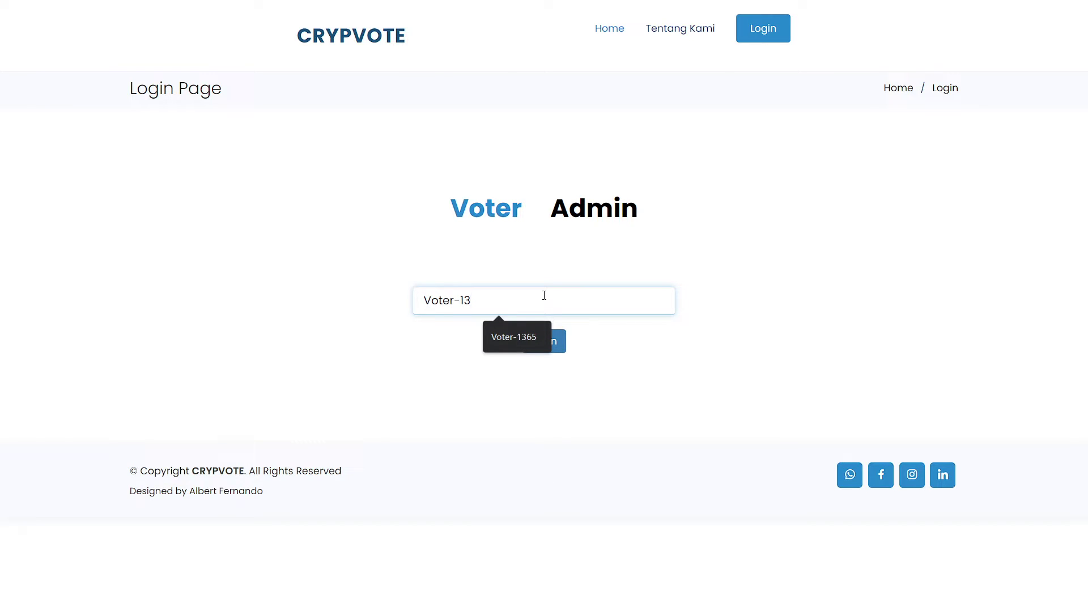
key(Down)
click(538, 330)
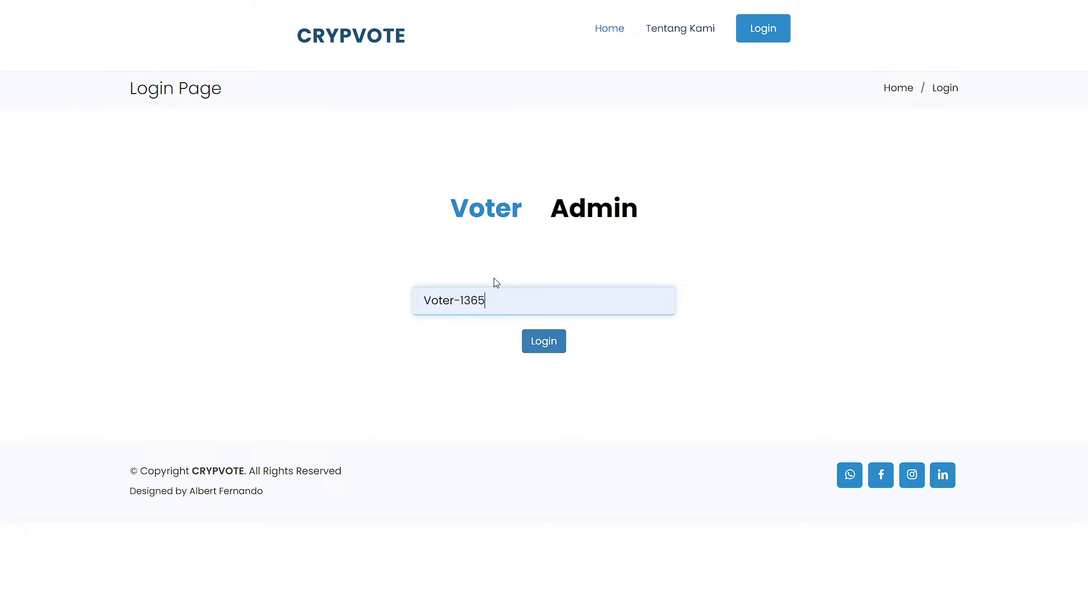
click(544, 347)
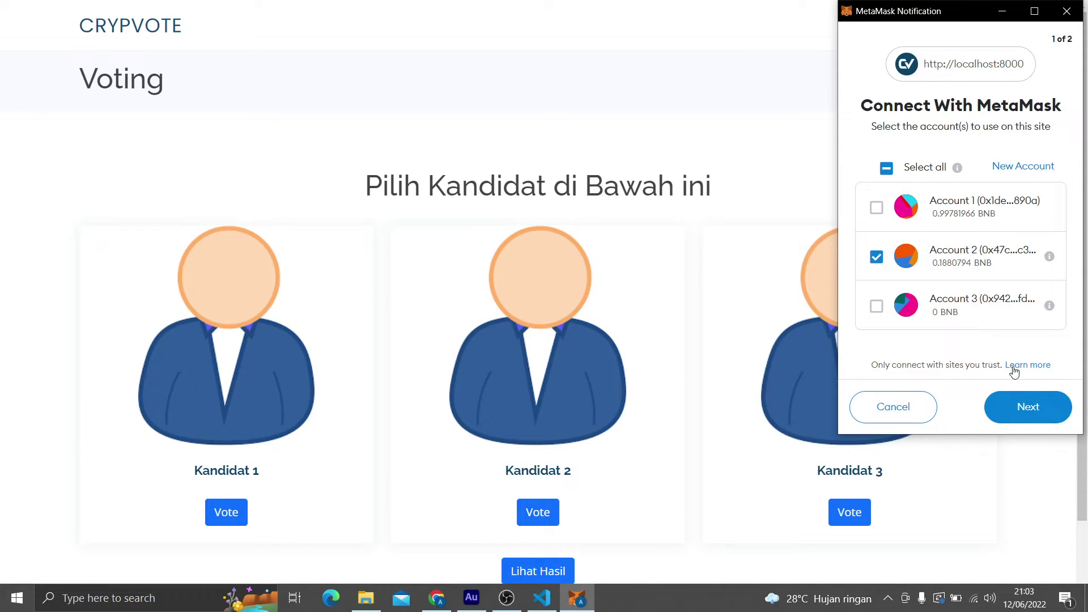
Approve MetaMask's request to connect Account 2 to the voting site.
click(1028, 418)
click(1028, 418)
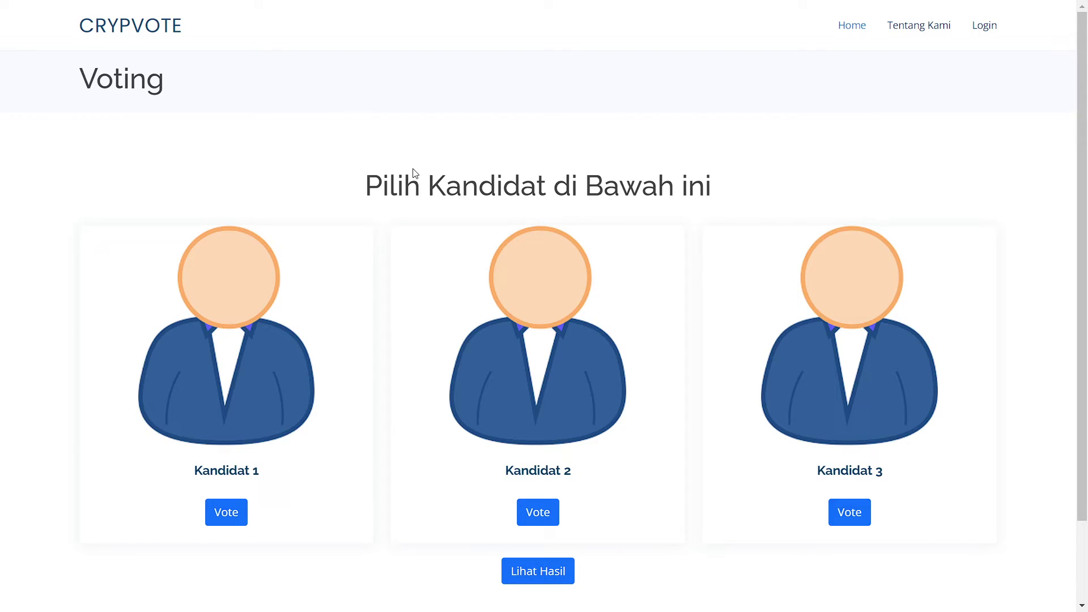
mouse_move(296, 279)
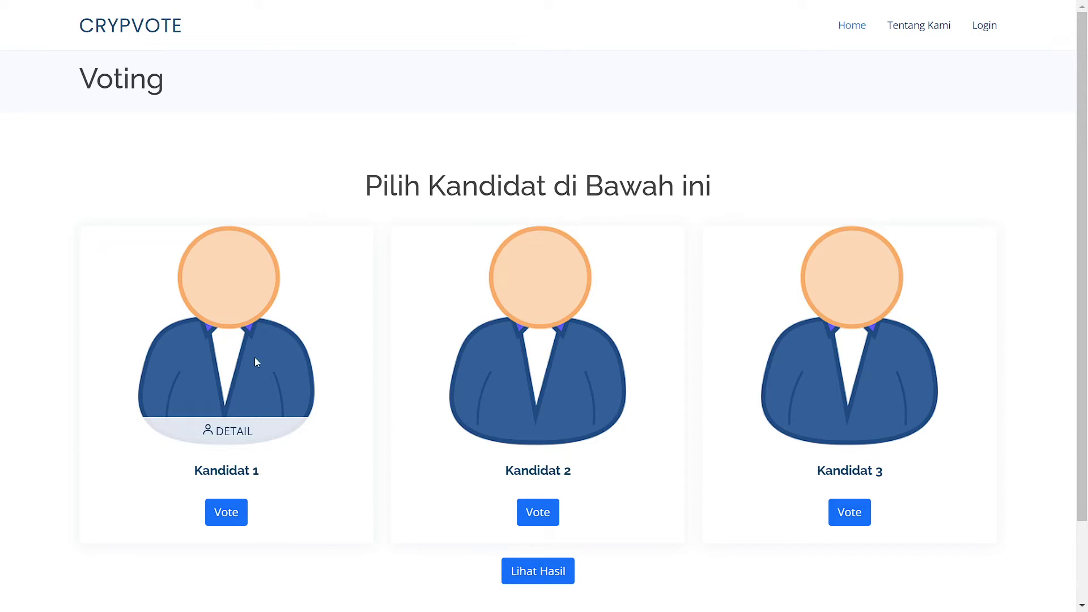
click(234, 432)
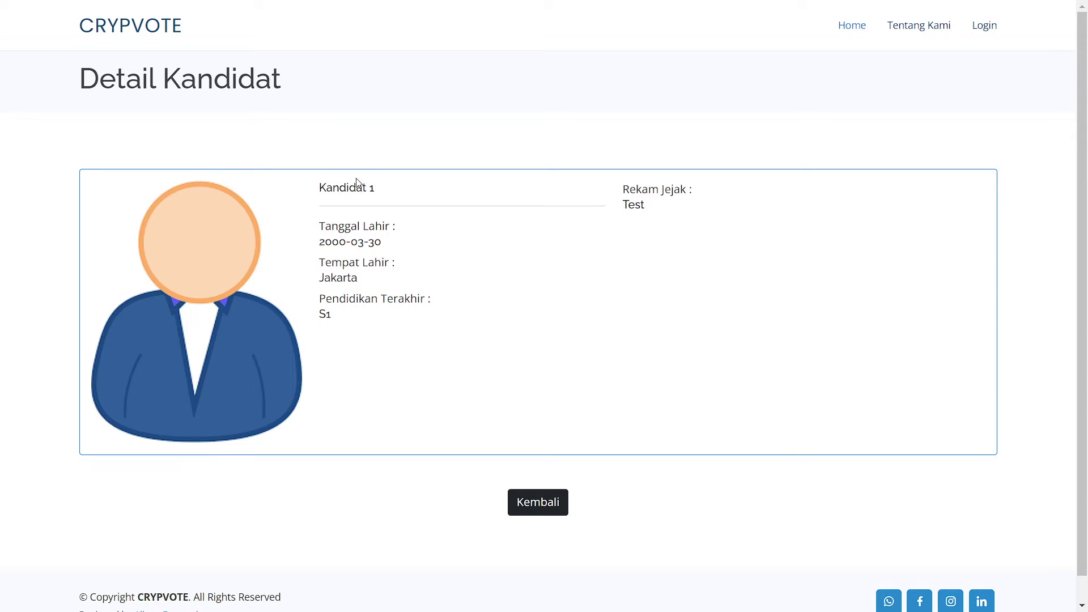
click(542, 508)
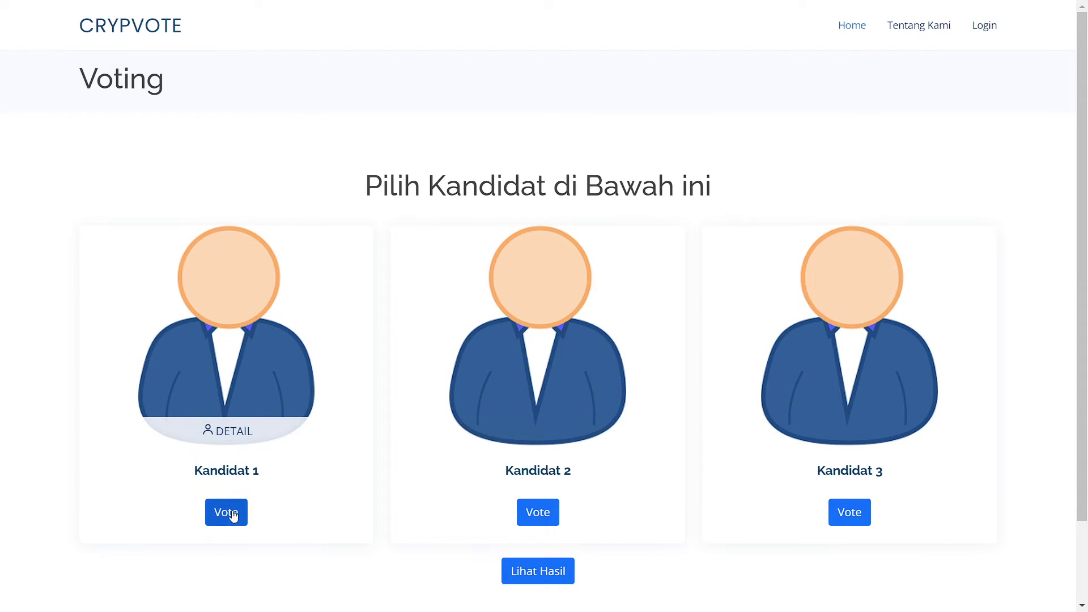
Vote for Kandidat 2 and confirm the 0.00204496 BNB transaction in MetaMask.
click(547, 513)
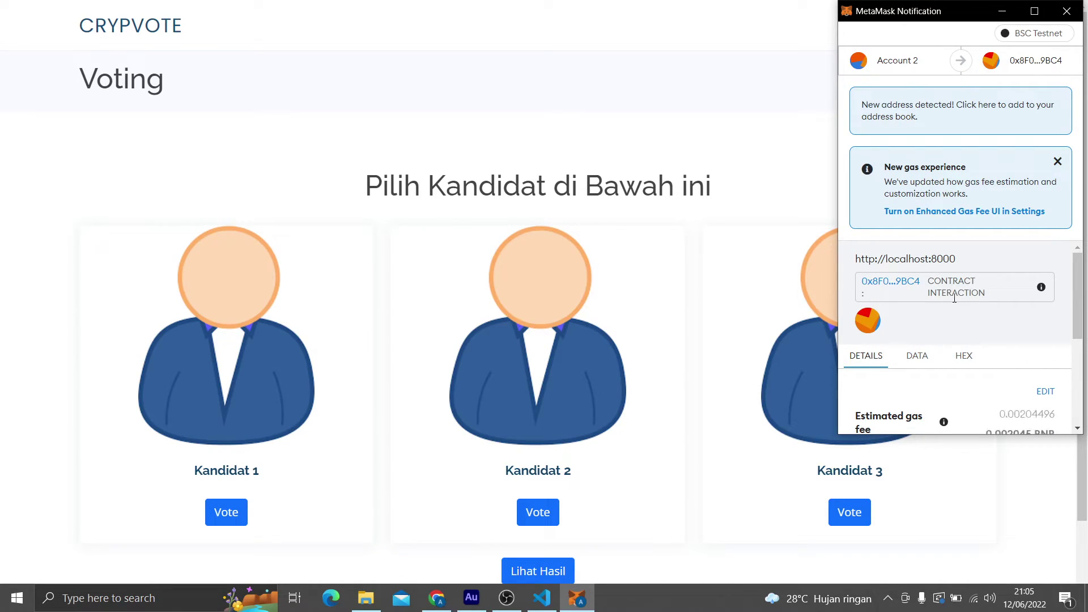
scroll(954, 300, down, 3)
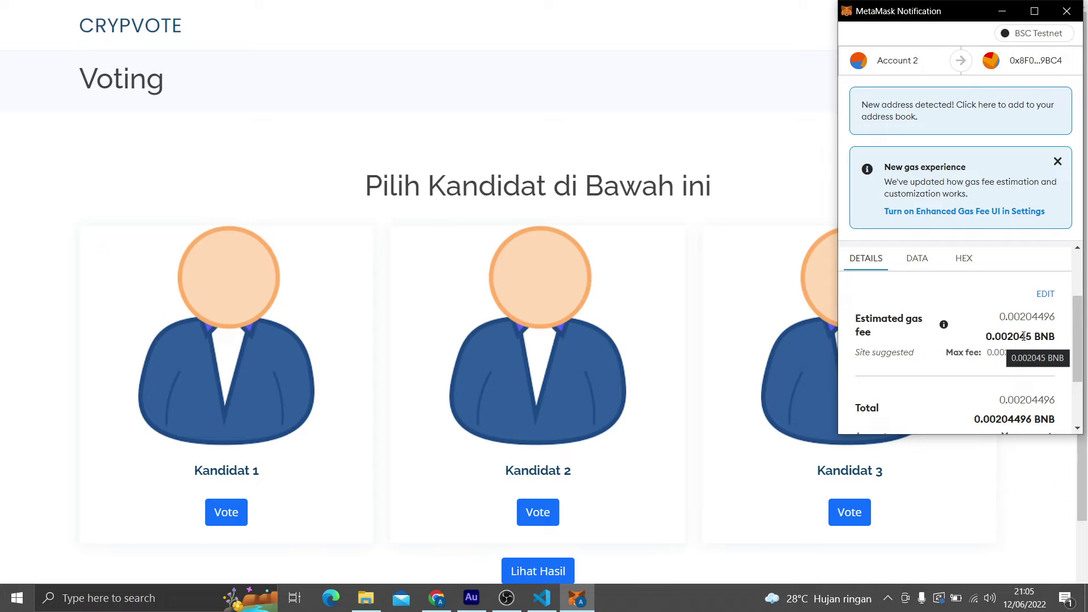
scroll(1041, 335, down, 3)
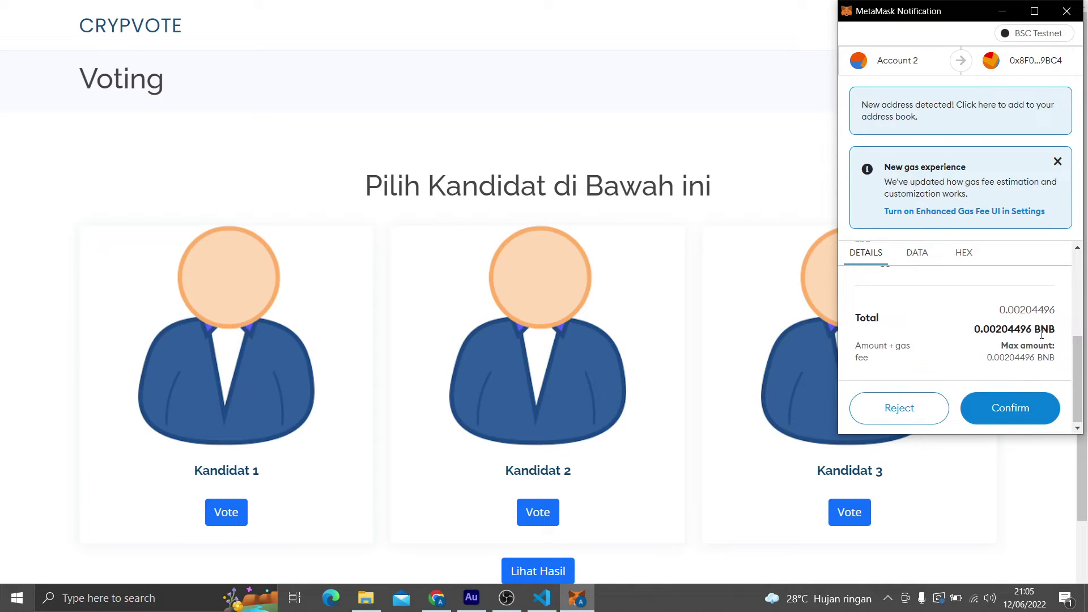
click(1021, 415)
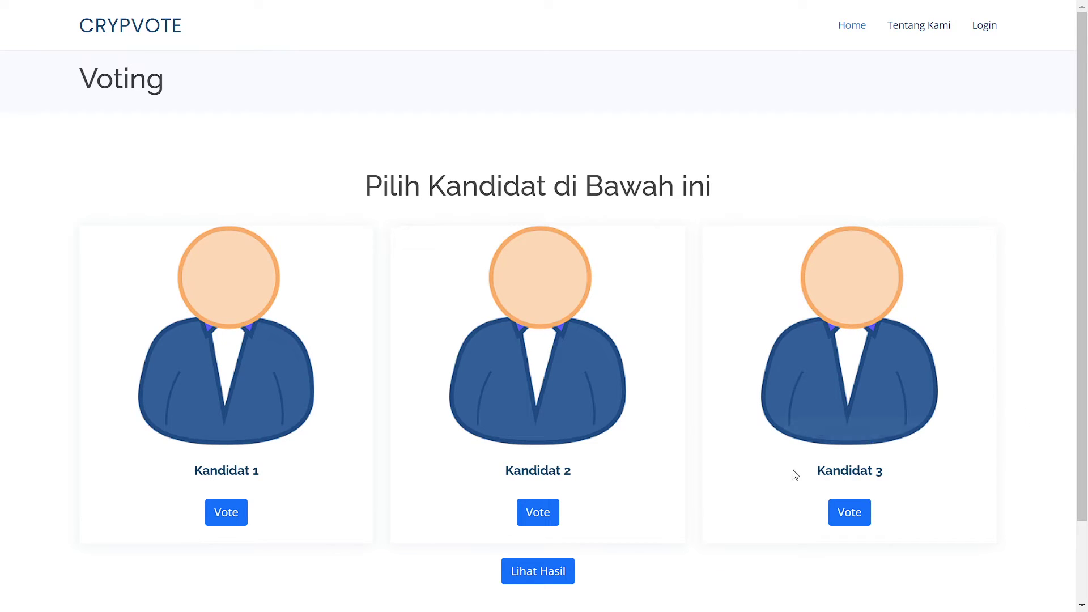
Load the Hasil Voting tally showing Kandidat 2 with 1 vote (100%), then exit full screen.
click(537, 571)
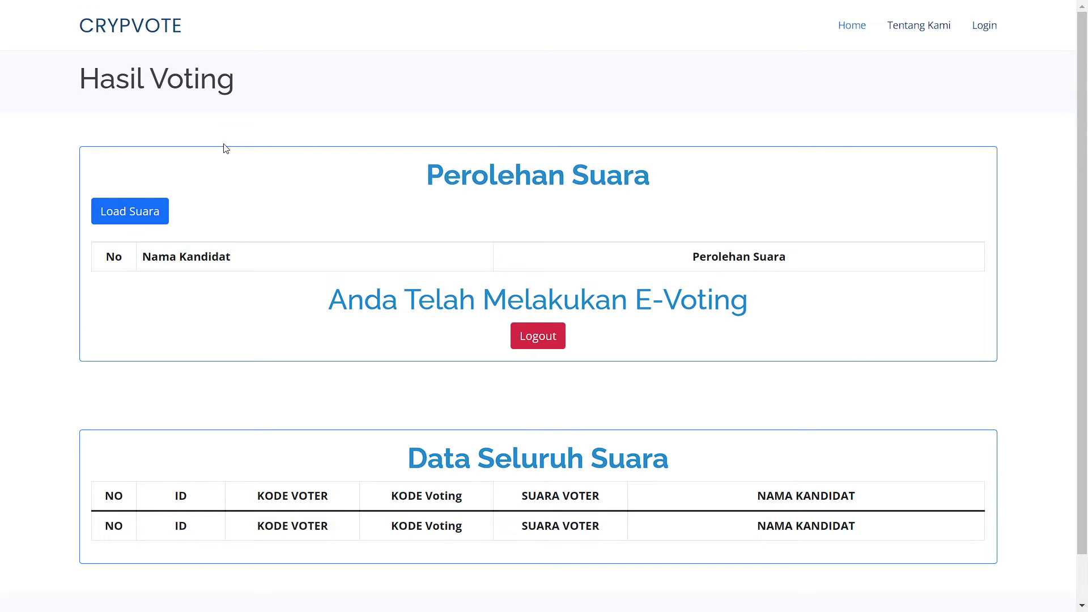
click(150, 212)
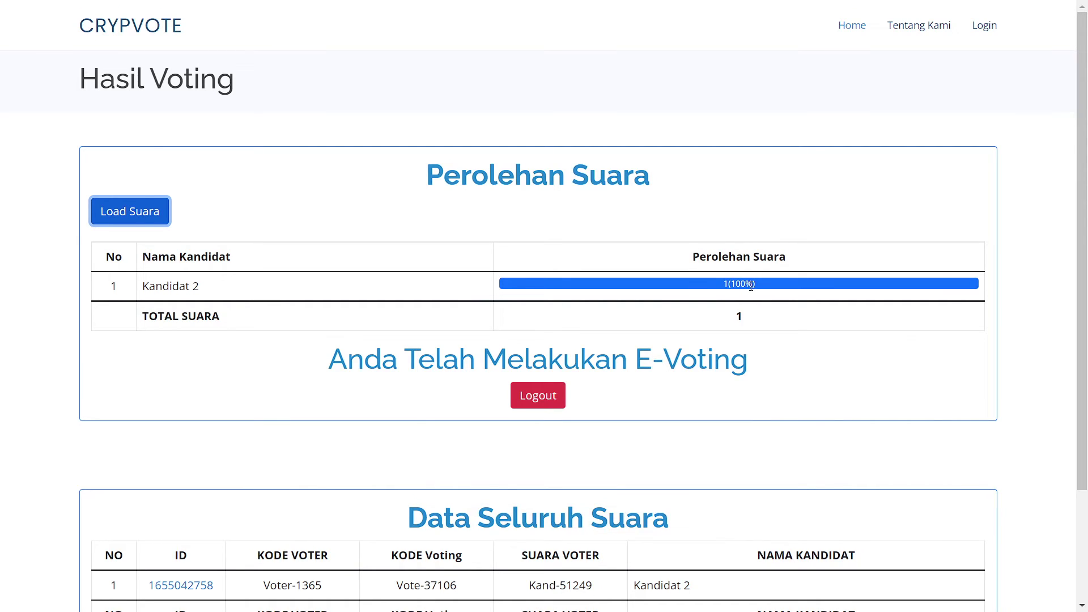
scroll(750, 286, down, 2)
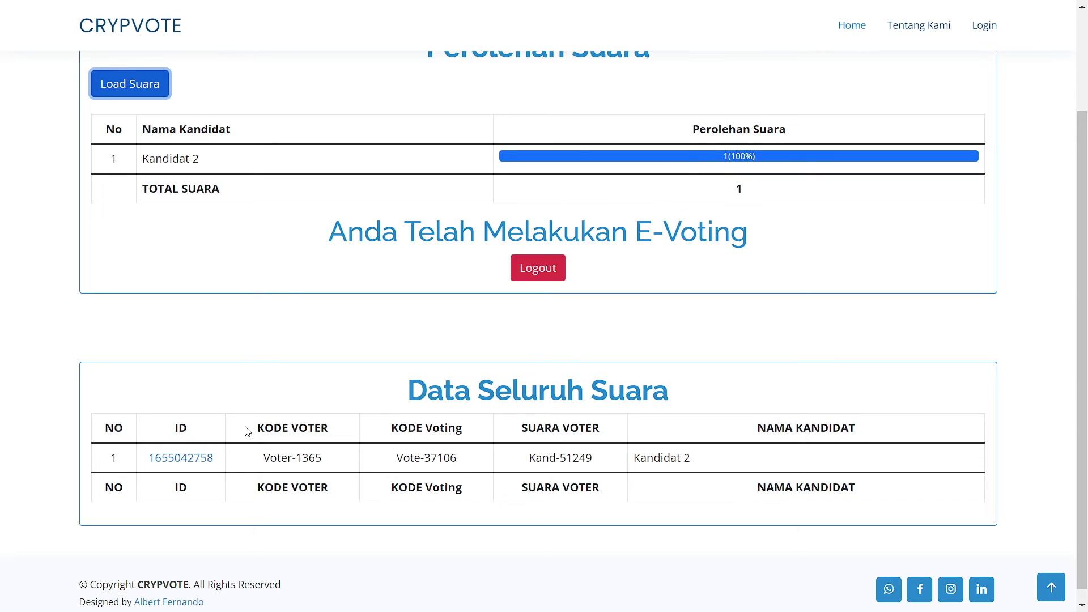
scroll(453, 282, up, 2)
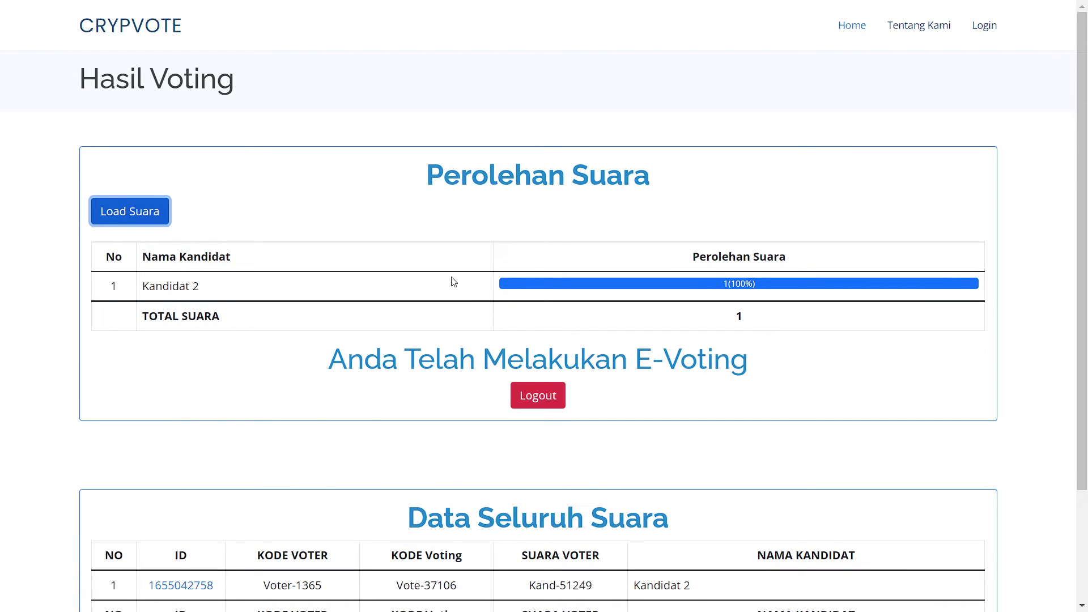
key(F11)
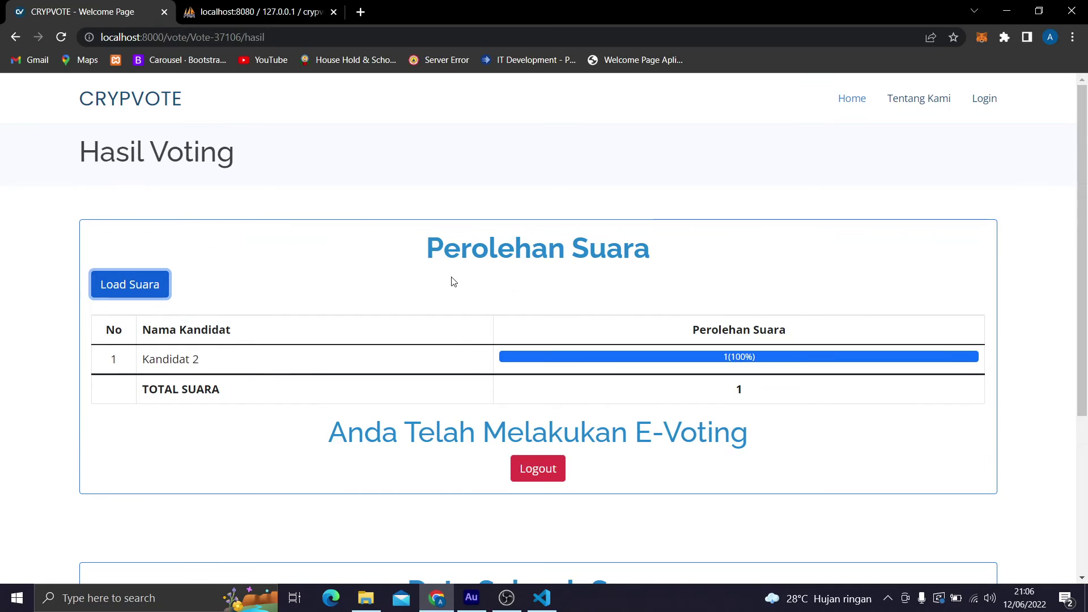
View the latest contract interaction on BscScan, verify it succeeded, and close the explorer tab.
click(983, 44)
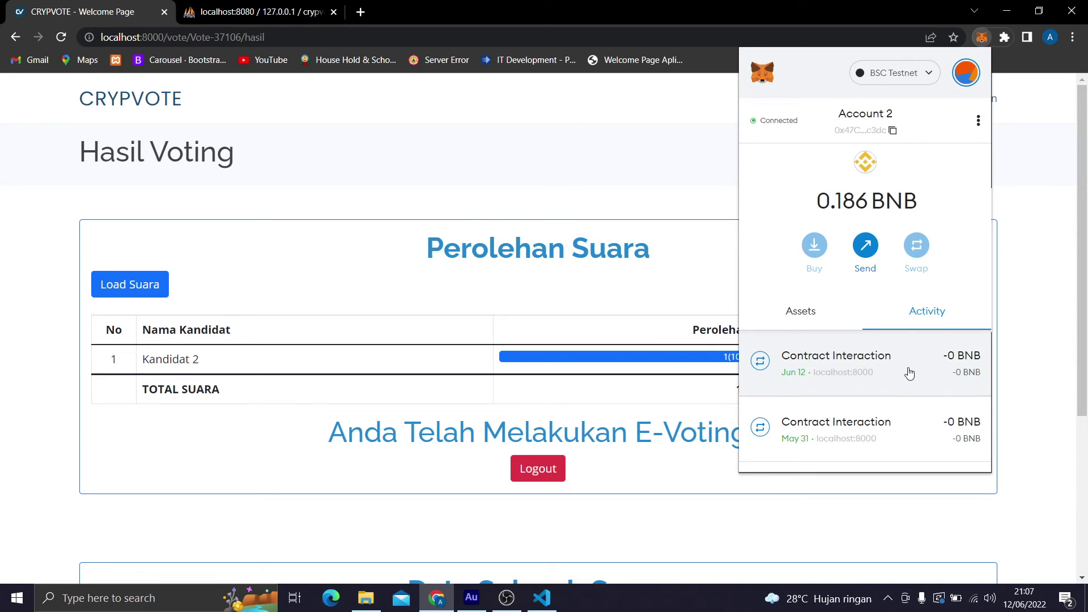
click(910, 373)
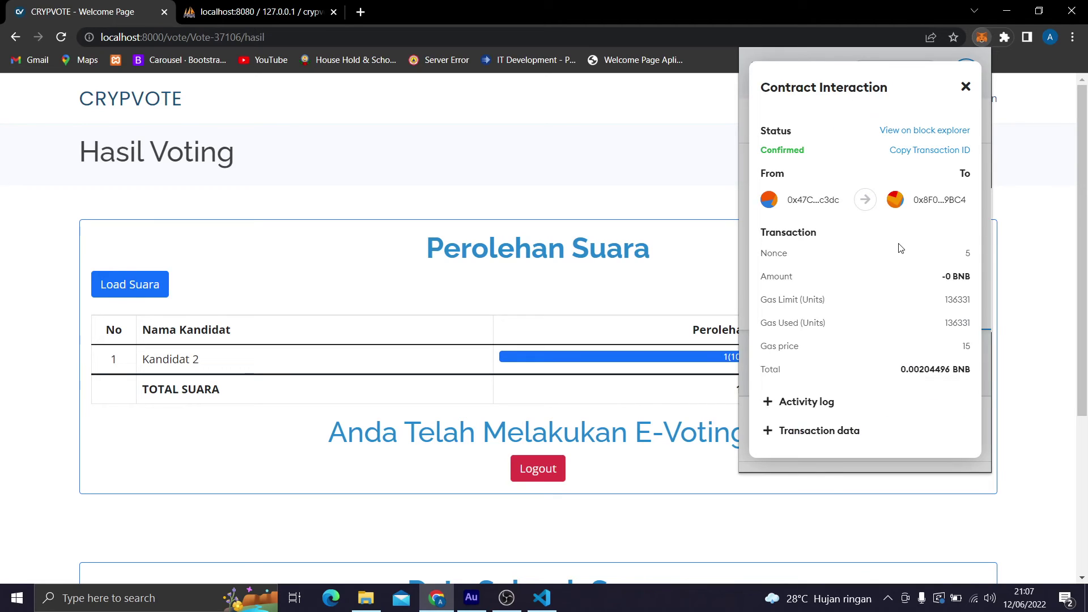
click(908, 134)
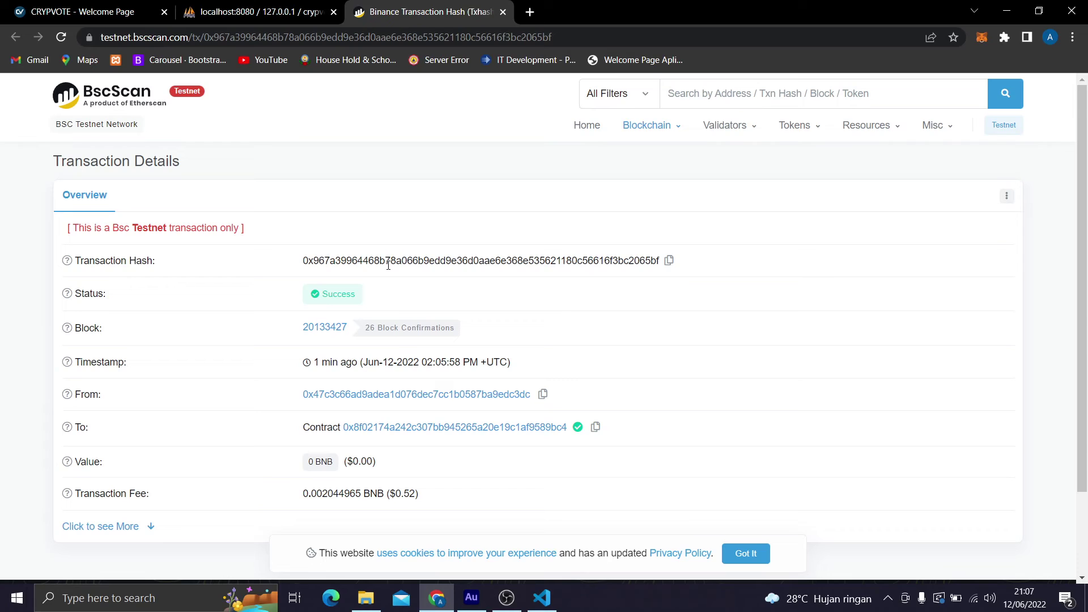
scroll(388, 264, down, 2)
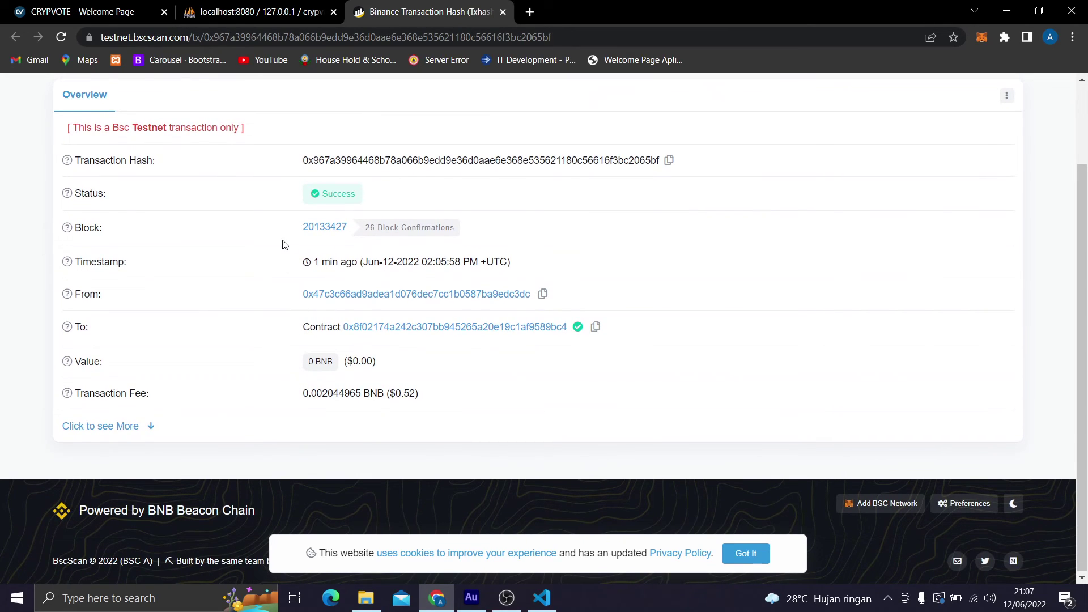
scroll(285, 244, up, 2)
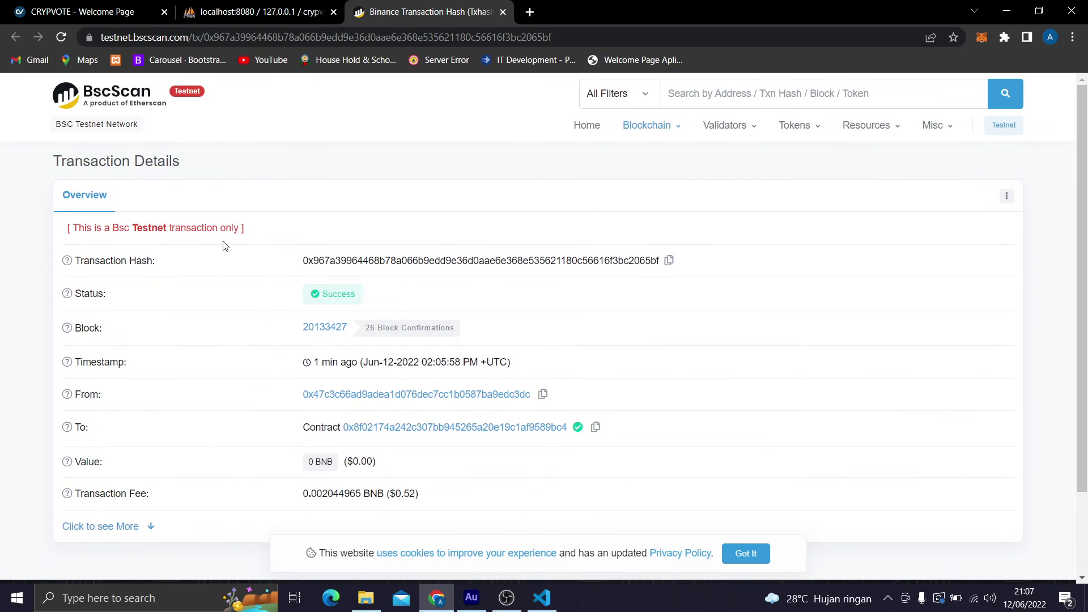
key(ctrl+w)
key(ctrl+w)
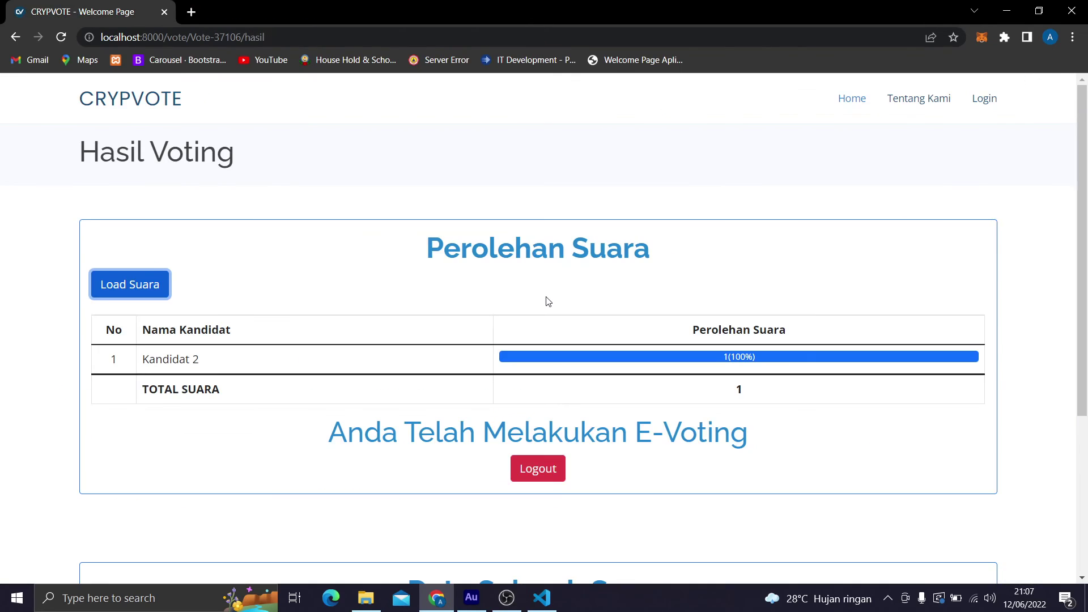
Log out of the voter session and switch the browser back to full screen.
scroll(547, 301, down, 2)
scroll(547, 301, up, 2)
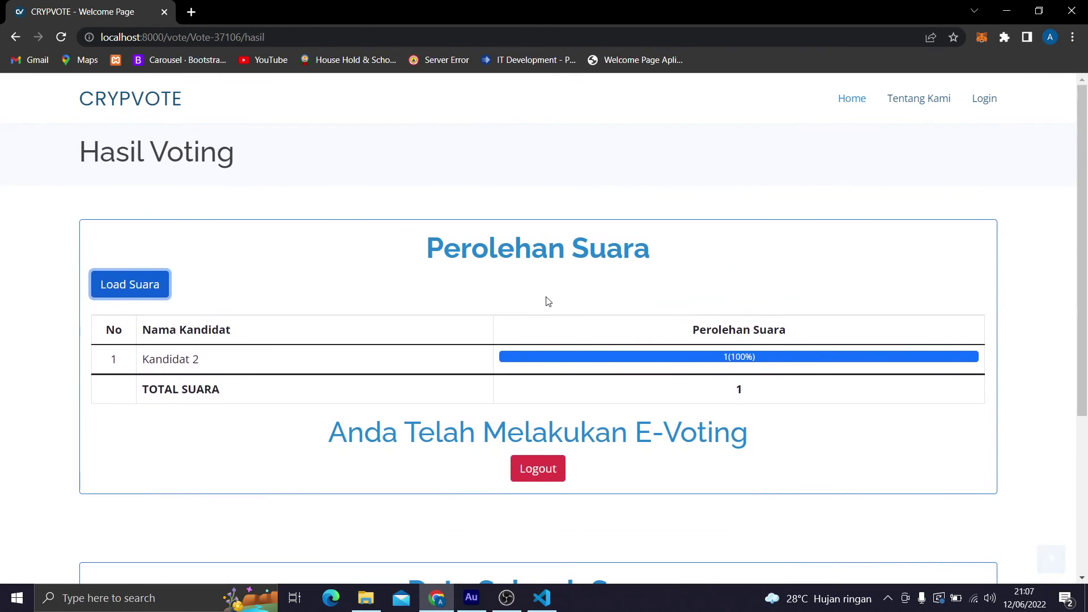
click(551, 470)
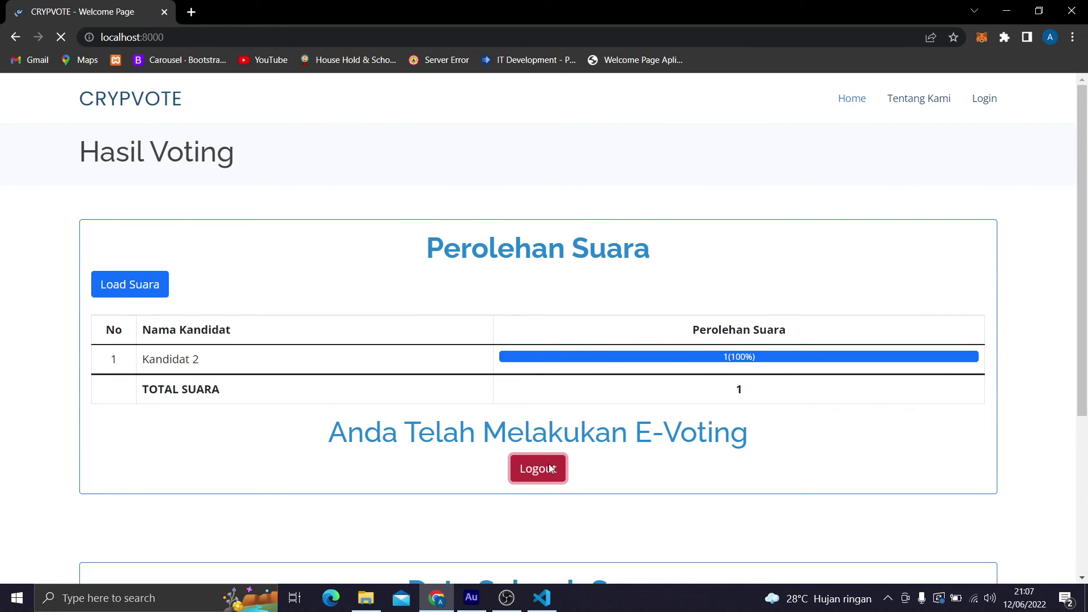
key(F11)
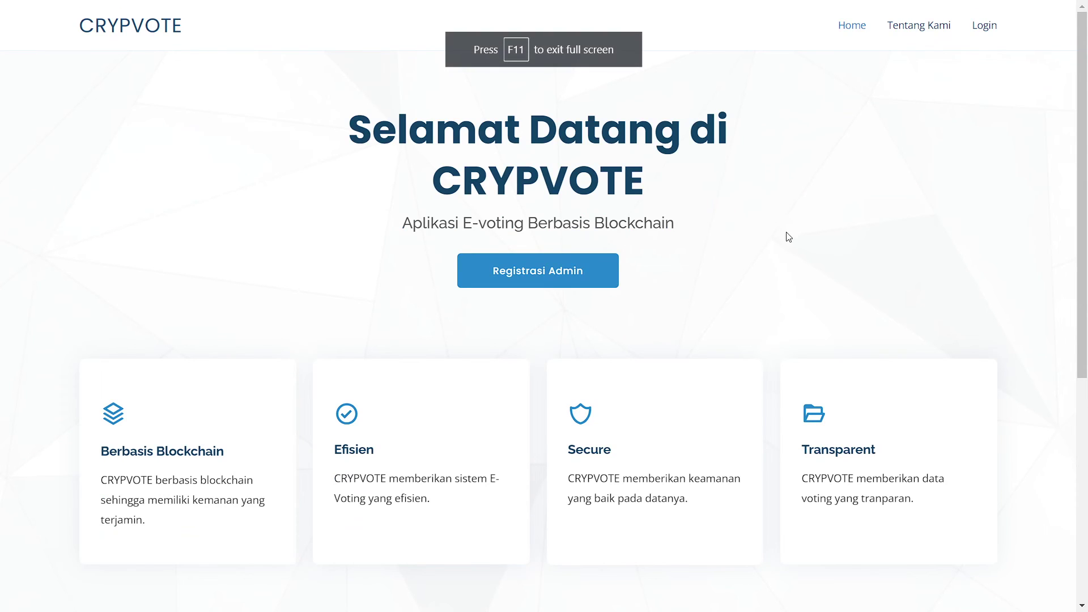
Log back in with the same voter code chosen from the field's suggestions.
click(984, 29)
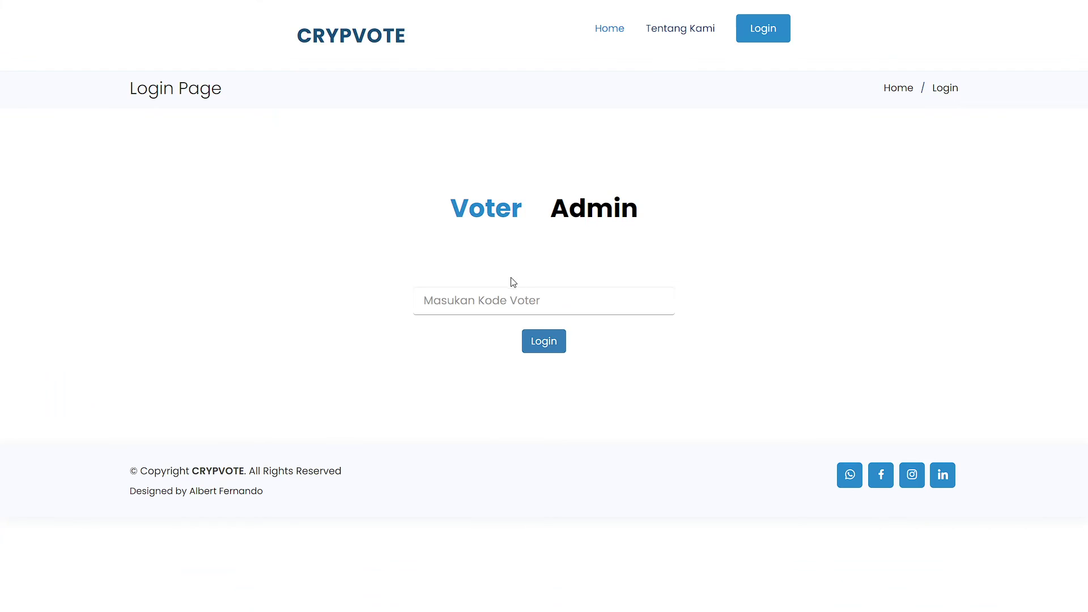
click(496, 295)
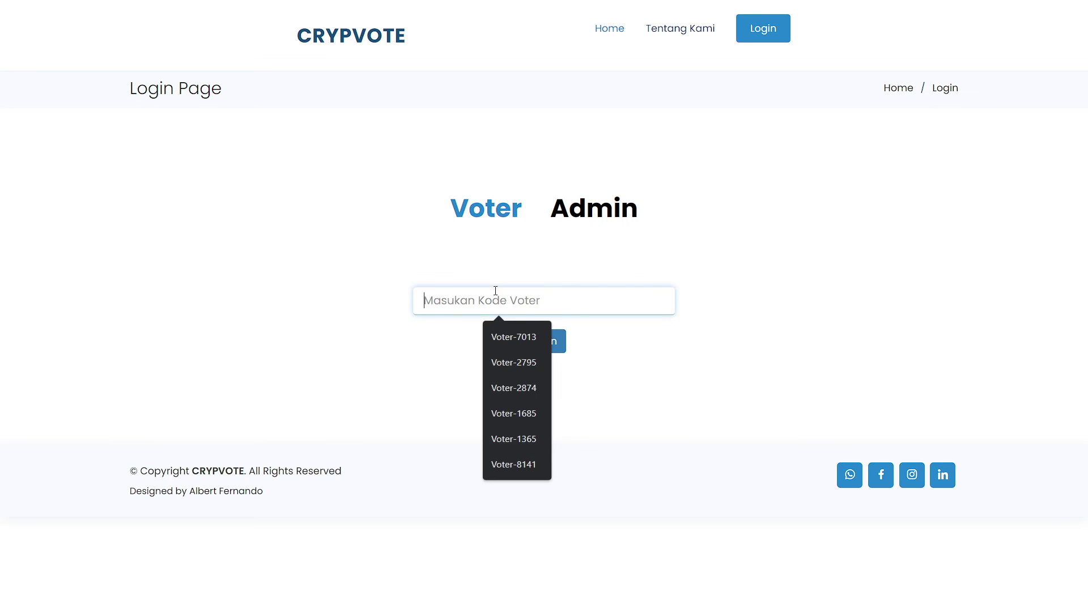
text(Voter-1)
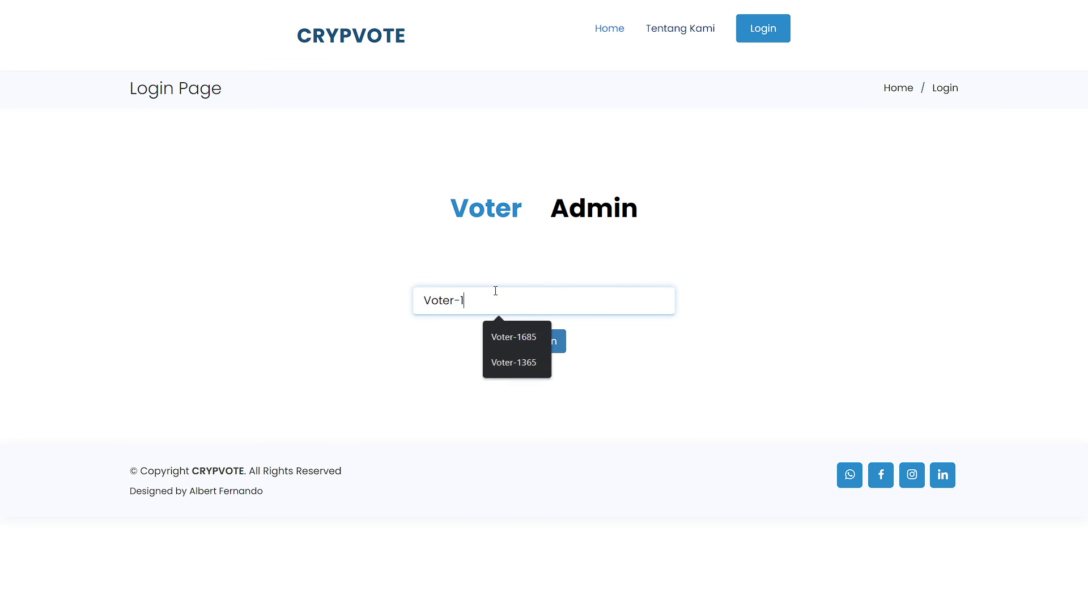
text(365)
click(513, 335)
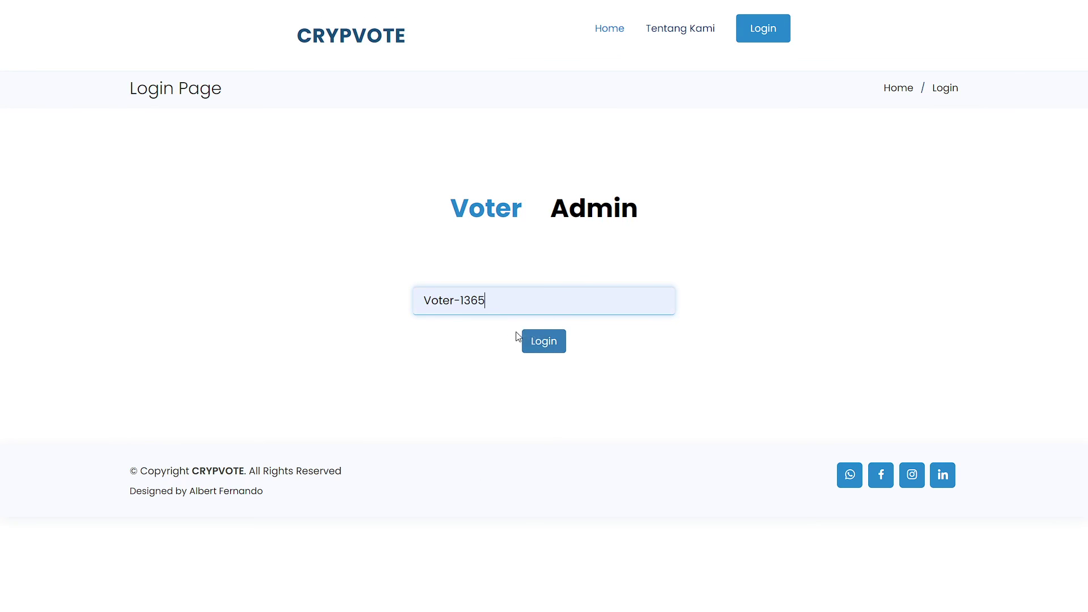
click(541, 342)
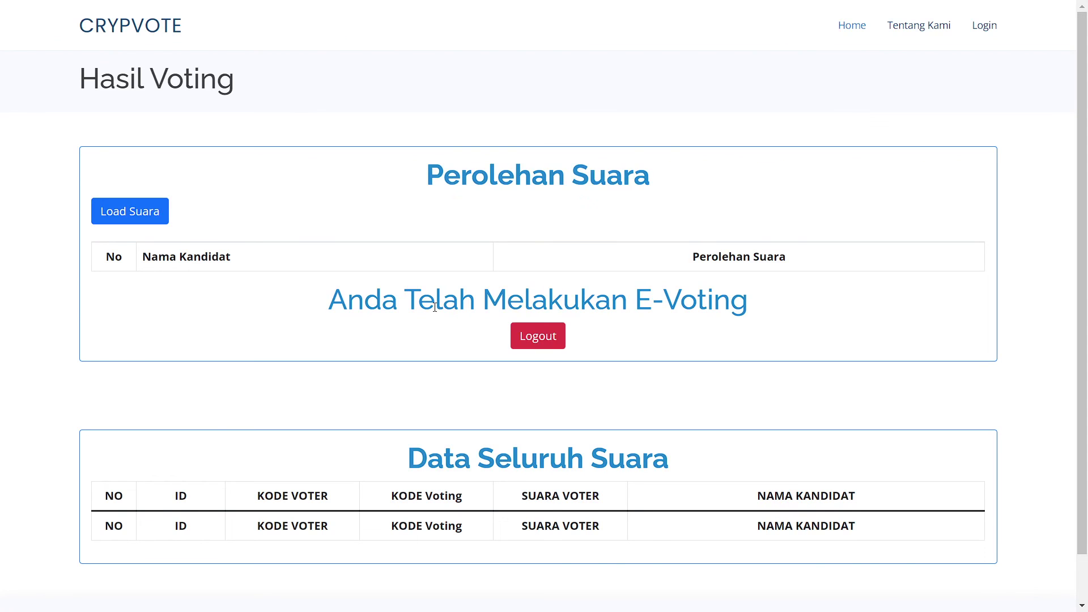
Reload the tally to confirm Kandidat 2 still has 1 vote, then log out.
click(162, 226)
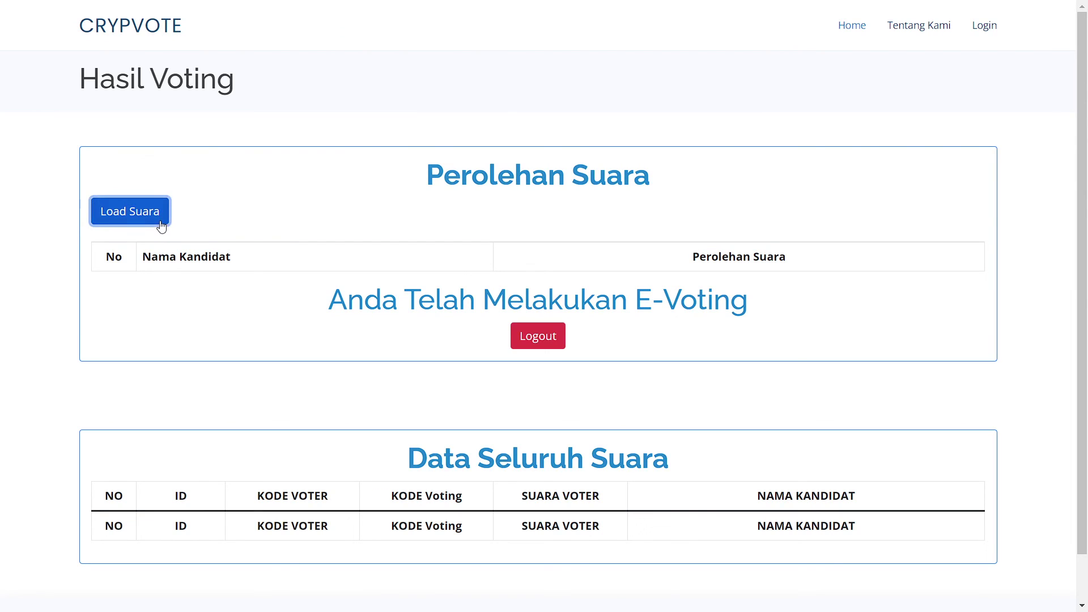
scroll(261, 353, down, 3)
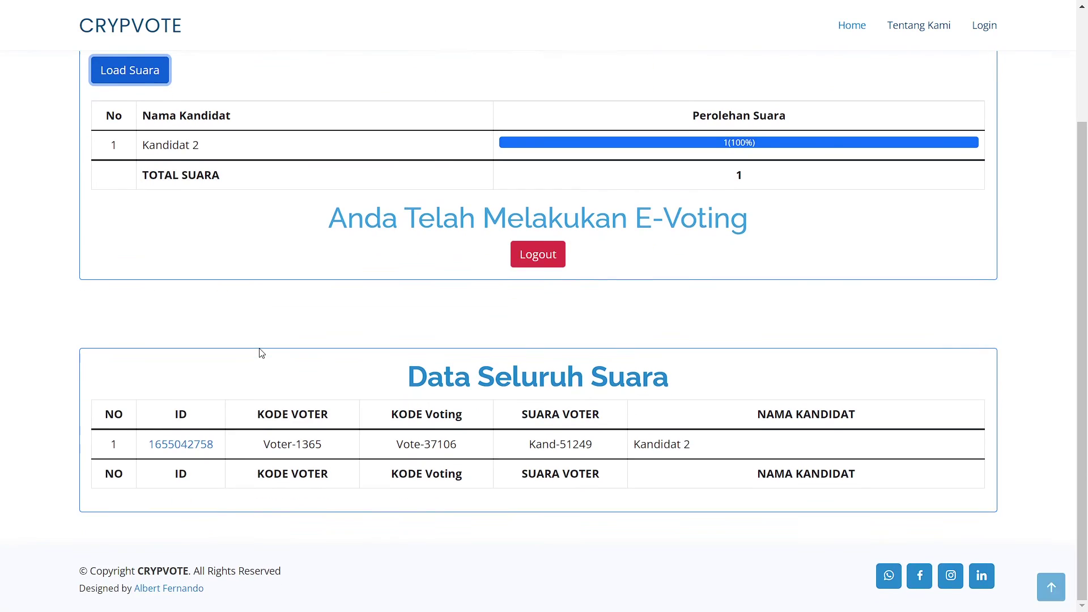
scroll(262, 353, up, 3)
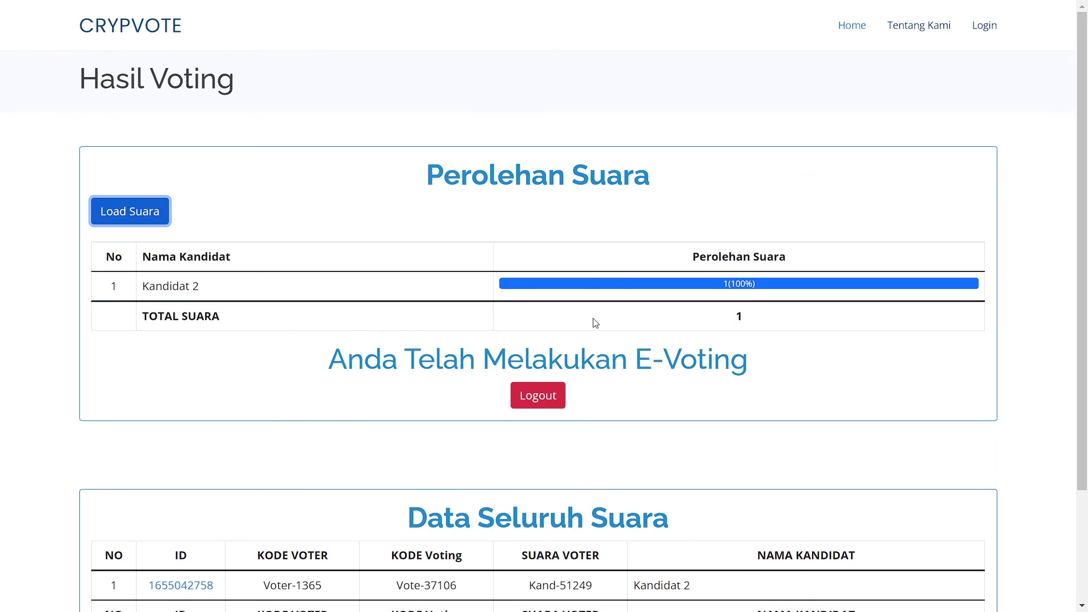
click(538, 397)
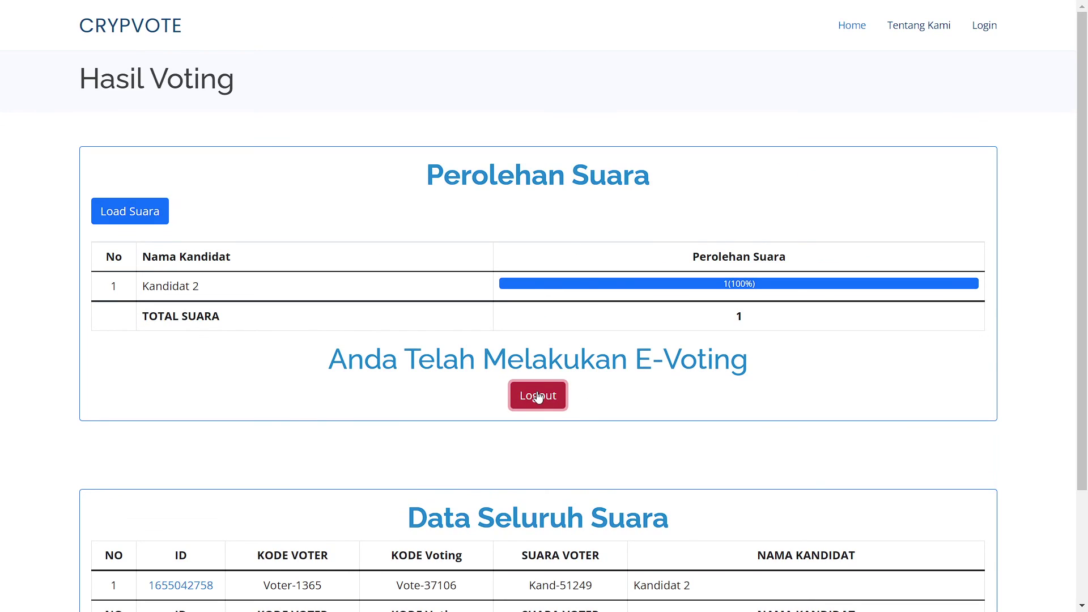